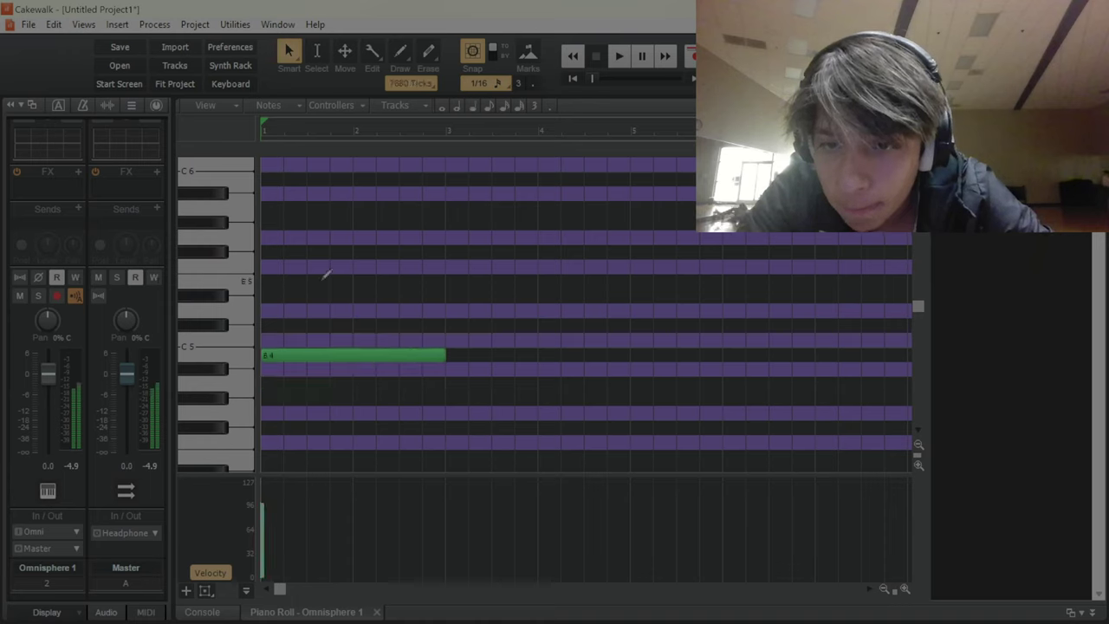
Add Eb5 and F#5 above the B4 note in bar 1, and place a second two-bar chord of B4, E5 and F#5 at bar 3.
{"action": "left_click", "coordinate": [274, 296]}
{"action": "left_click", "coordinate": [268, 253]}
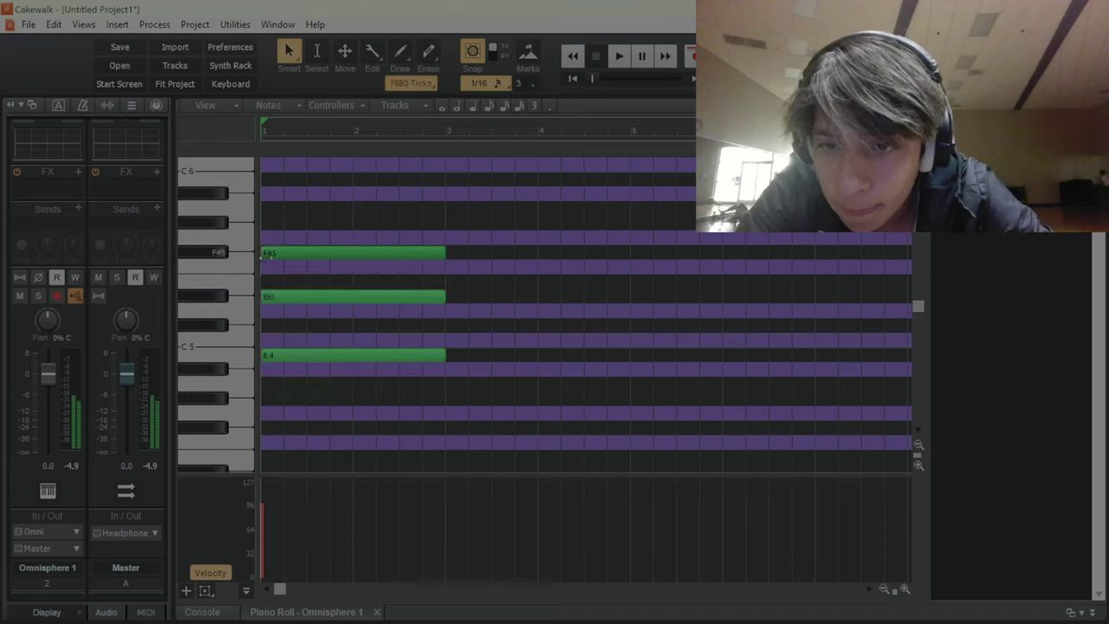
{"action": "left_click", "coordinate": [450, 355]}
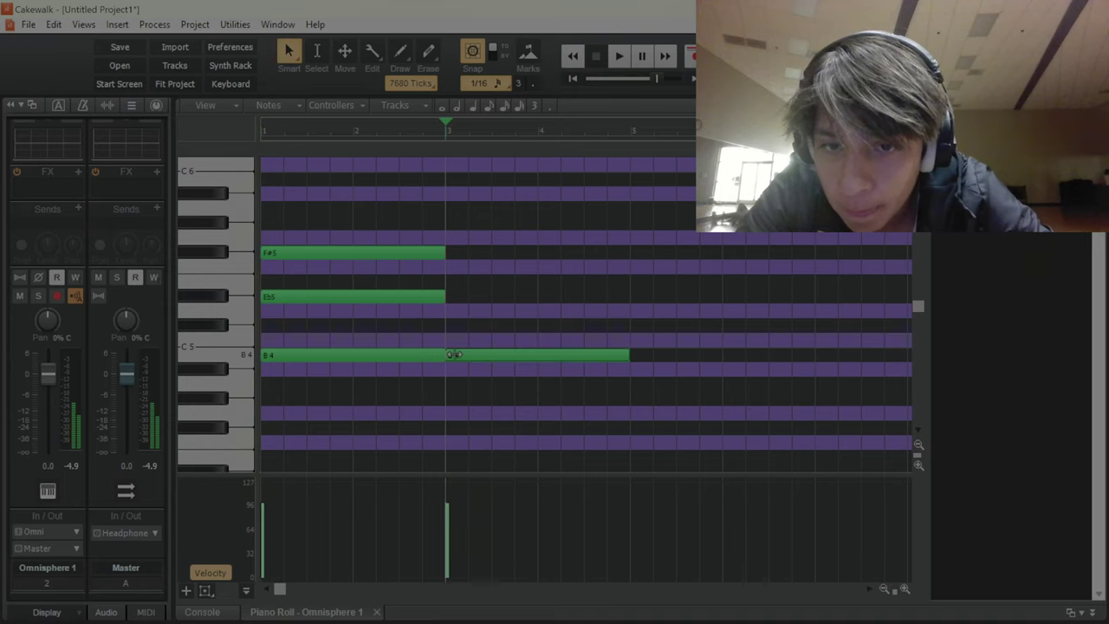
{"action": "left_click", "coordinate": [449, 281]}
{"action": "left_click", "coordinate": [453, 252]}
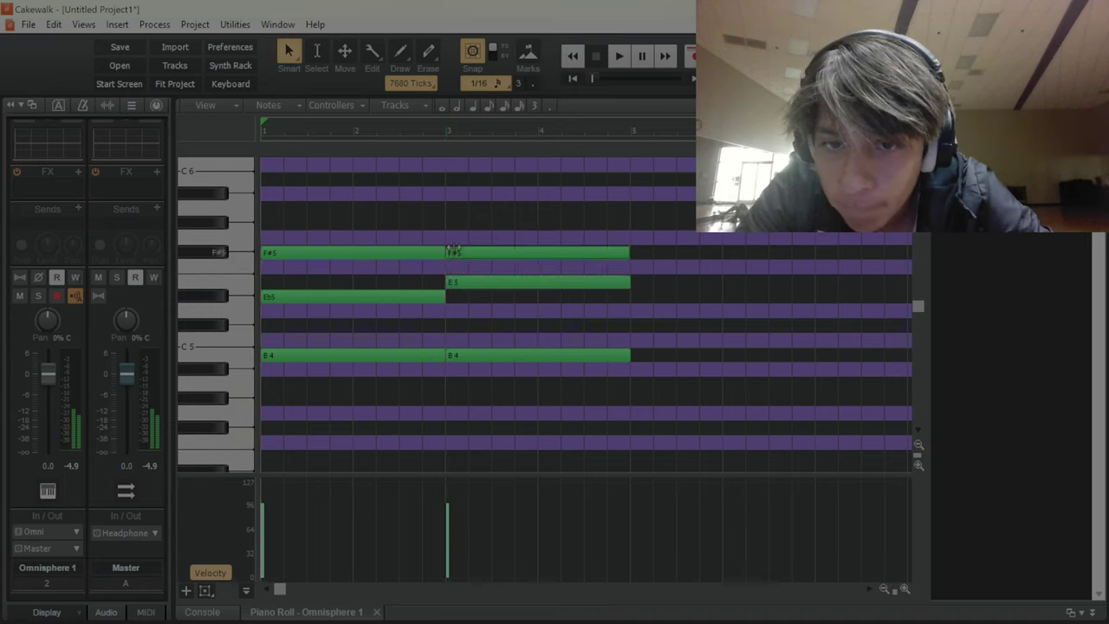
Transpose both chords down together until their top notes land on B4, and play them back.
{"action": "key", "text": "ctrl+a"}
{"action": "left_click_drag", "start_coordinate": [387, 252], "coordinate": [378, 357]}
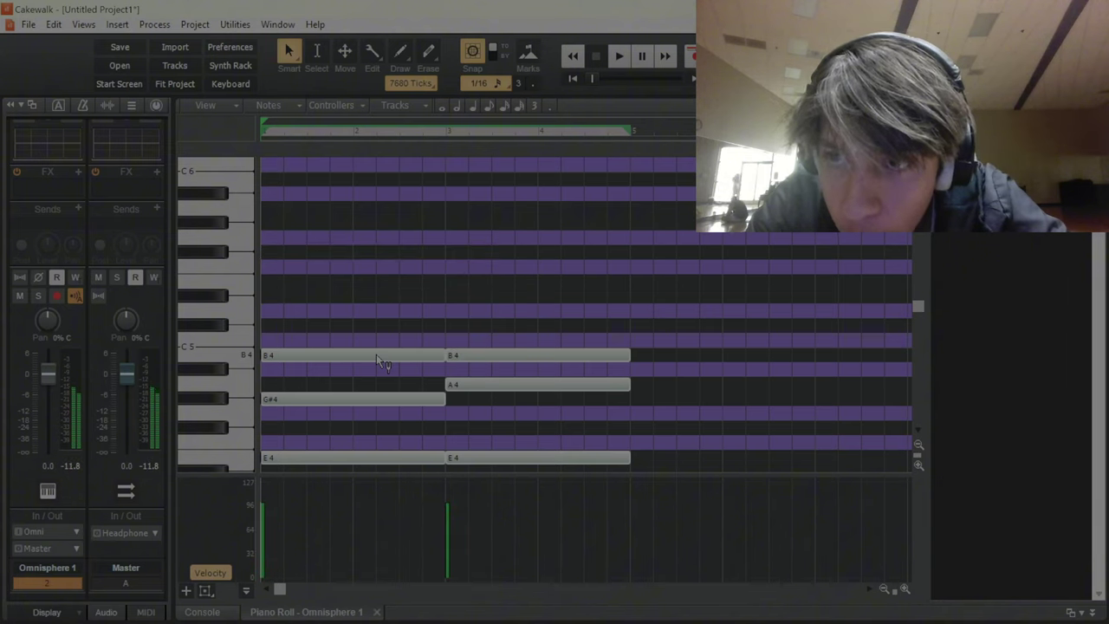
{"action": "left_click", "coordinate": [429, 310]}
{"action": "key", "text": "space"}
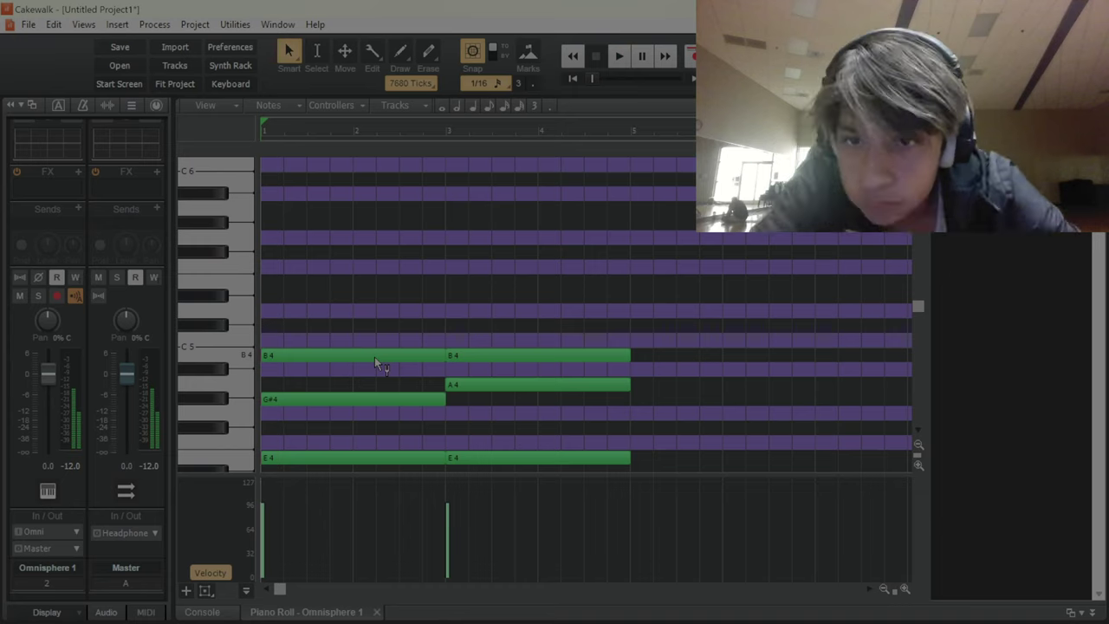
Raise the top note of both chords to Db5, and set the middle notes to A4 in the first chord and G#4 in the second.
{"action": "left_click_drag", "start_coordinate": [378, 362], "coordinate": [382, 332]}
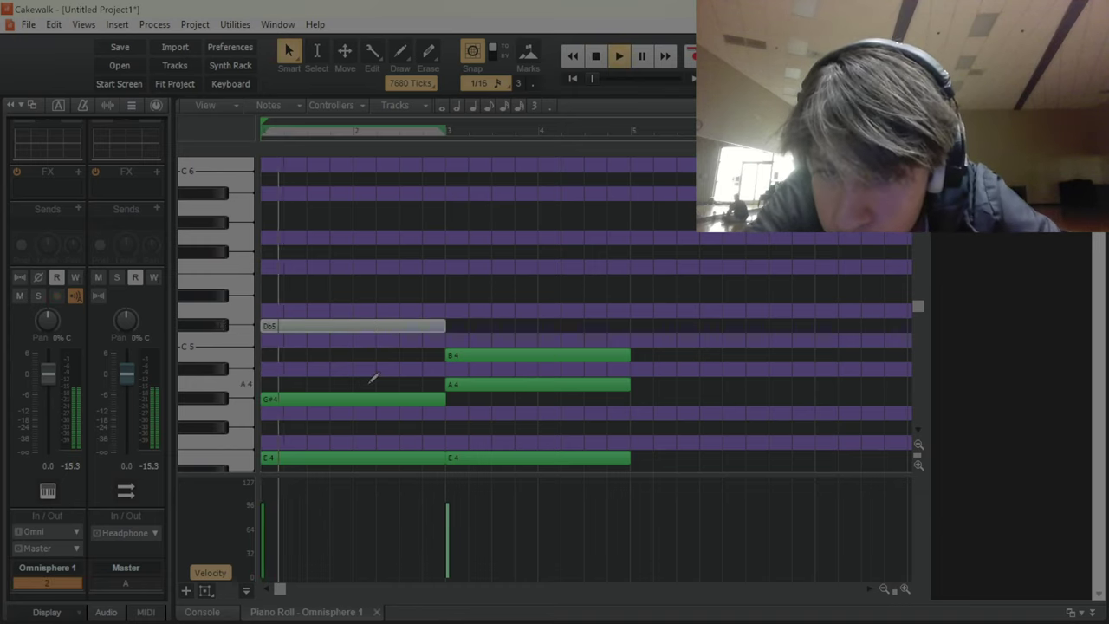
{"action": "left_click_drag", "start_coordinate": [482, 357], "coordinate": [485, 329]}
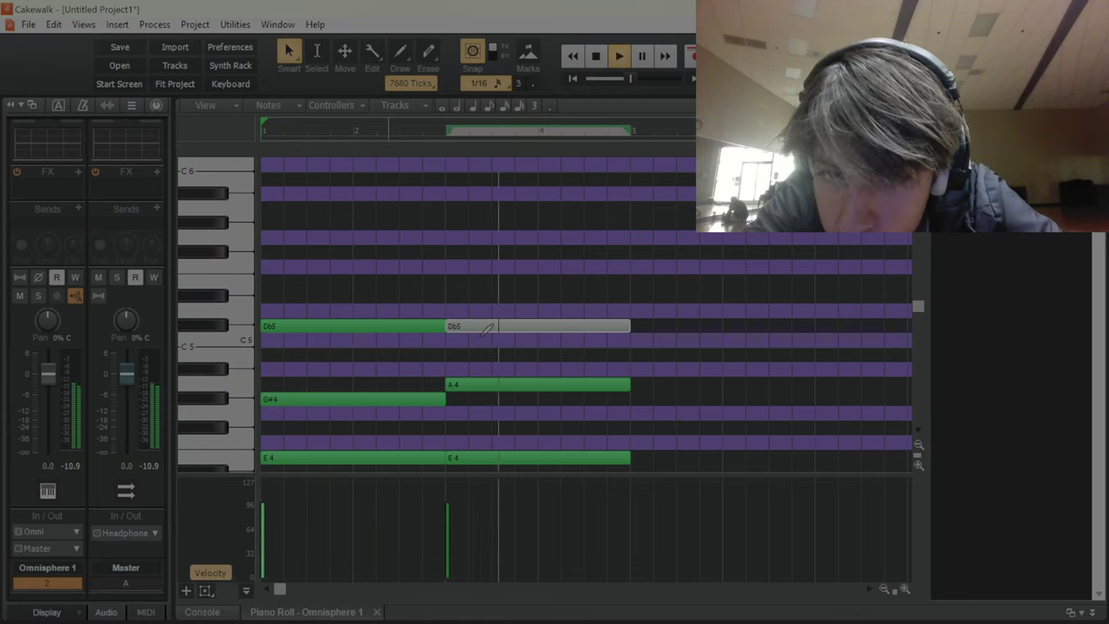
{"action": "key", "text": "space"}
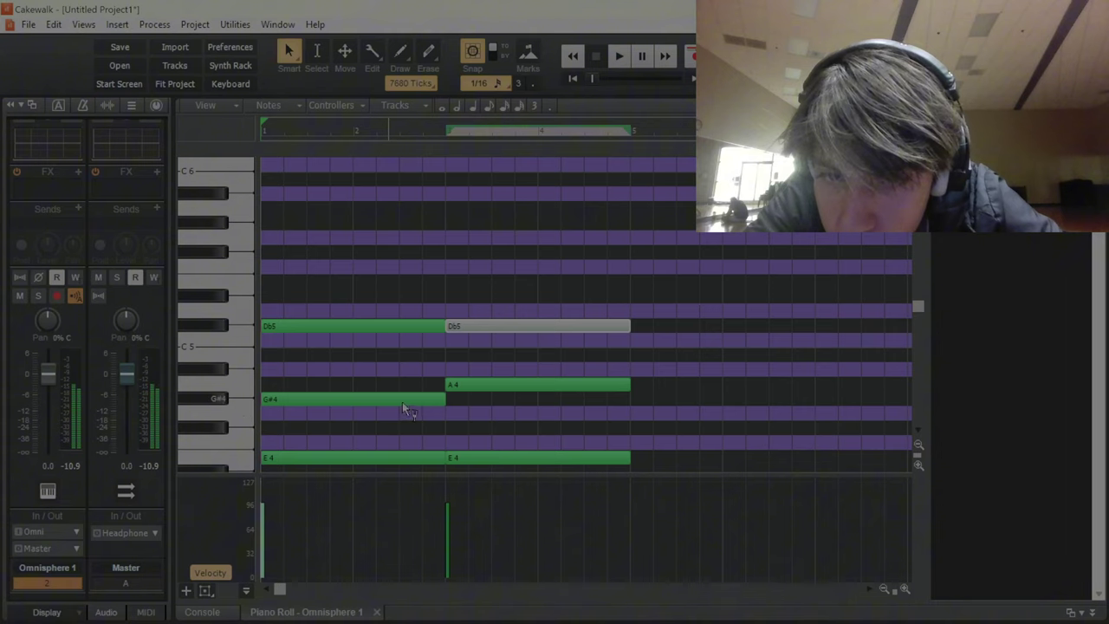
{"action": "left_click_drag", "start_coordinate": [404, 409], "coordinate": [486, 400]}
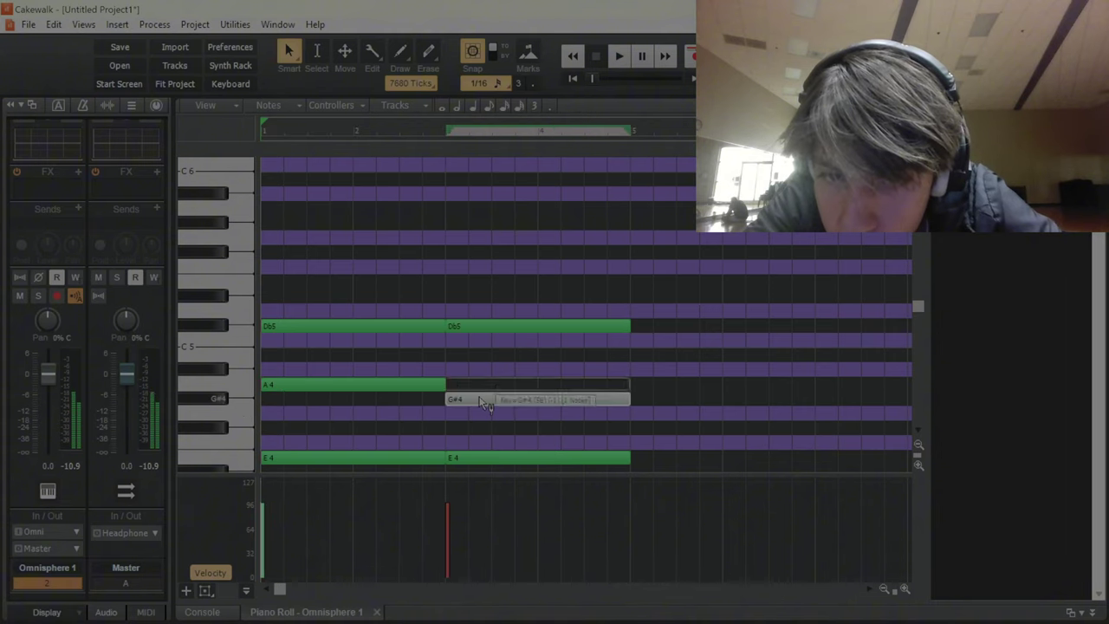
Play back the revised chords with the system volume raised, stop playback, and return to the track view.
{"action": "key", "text": "space"}
{"action": "key", "text": "XF86AudioRaiseVolume"}
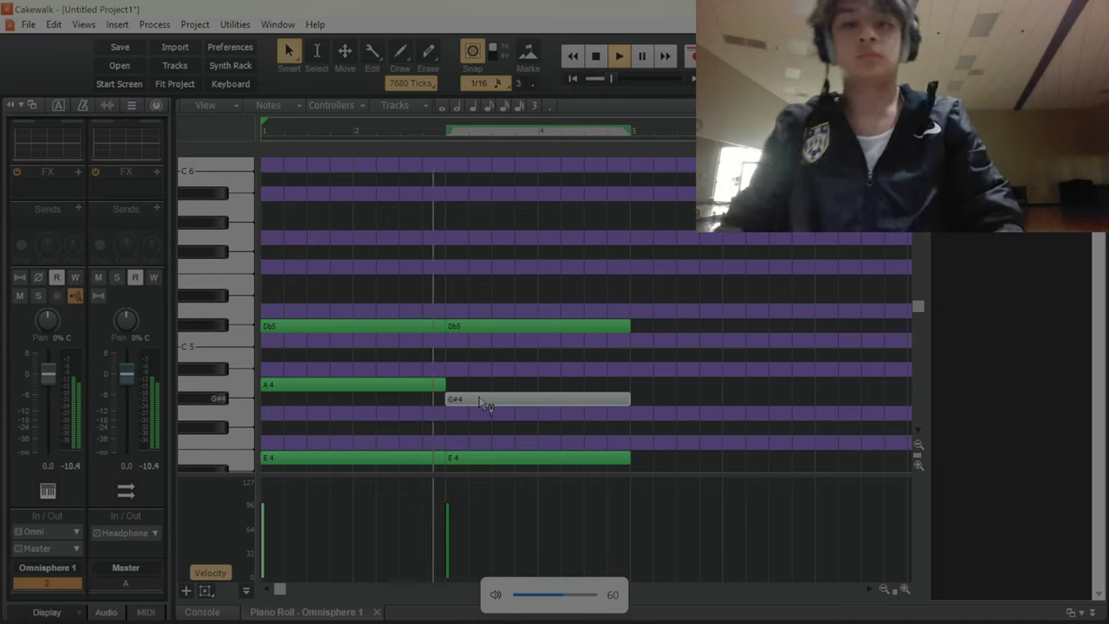
{"action": "key", "text": "XF86AudioRaiseVolume"}
{"action": "key", "text": "XF86AudioRaiseVolume"}
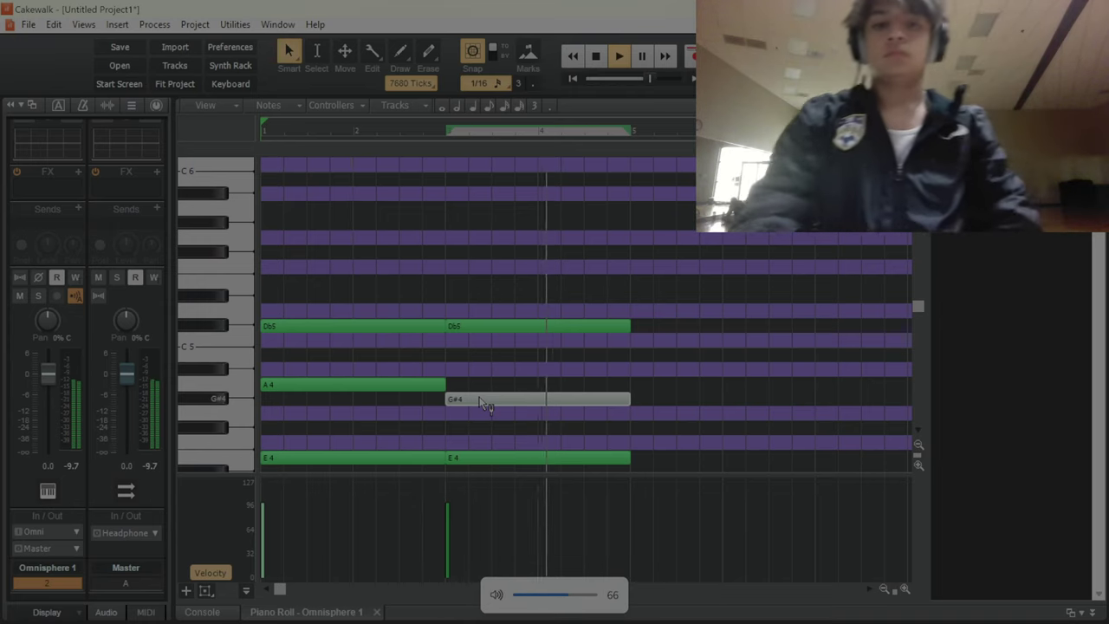
{"action": "key", "text": "XF86AudioRaiseVolume"}
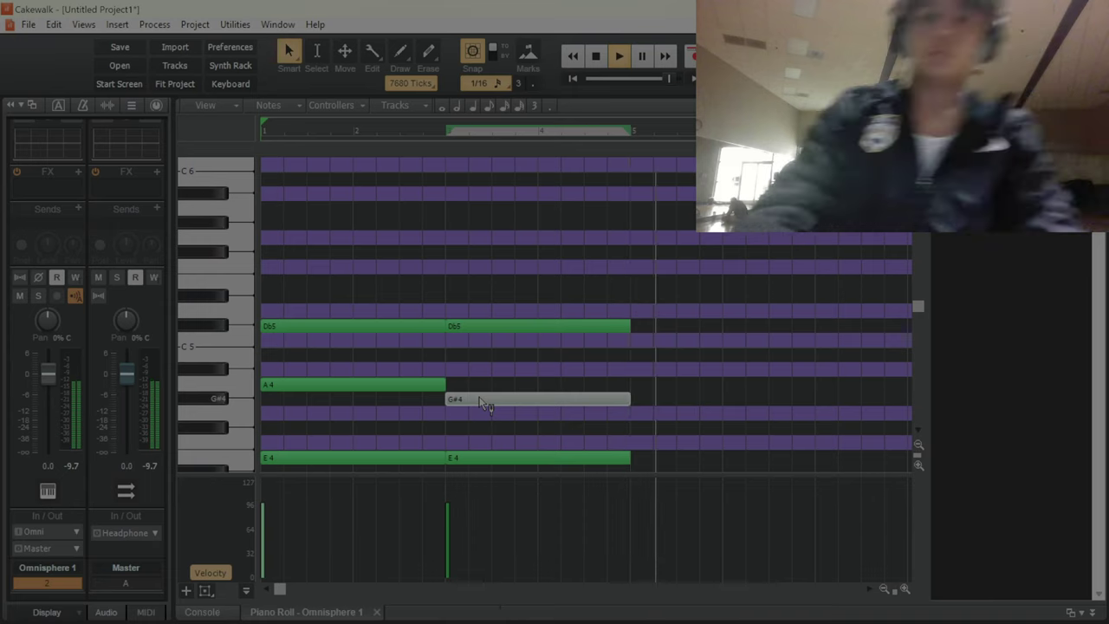
{"action": "key", "text": "d"}
{"action": "key", "text": "space"}
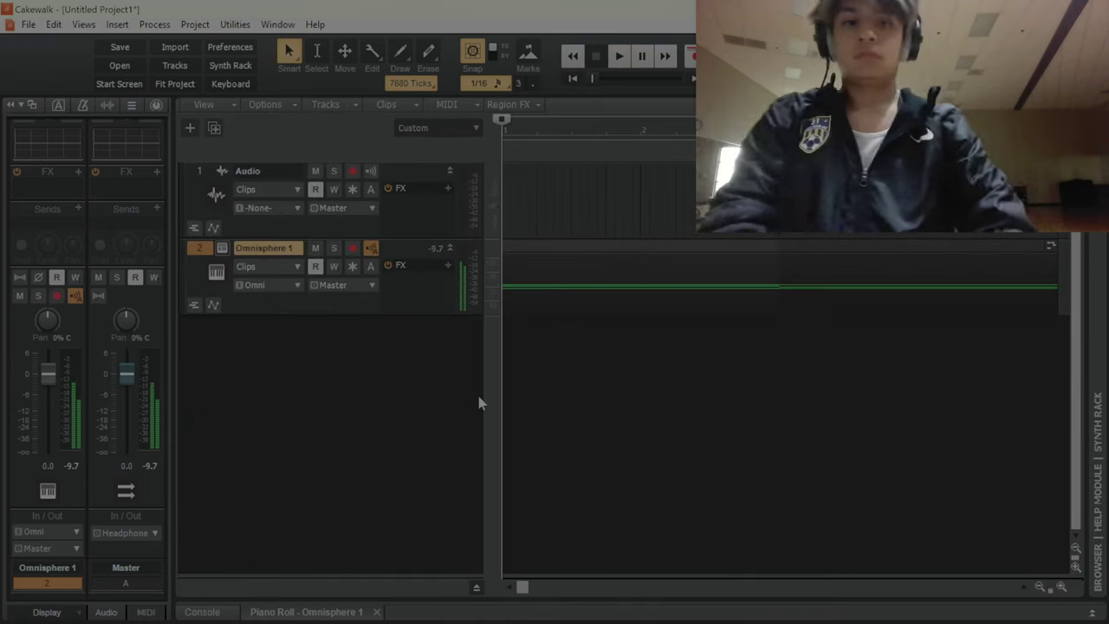
On track 4, place quarter-note C5 hits on beat 3 of all four bars, plus an extra hit near the end of bar 3.
{"action": "left_click_drag", "start_coordinate": [514, 503], "coordinate": [444, 503]}
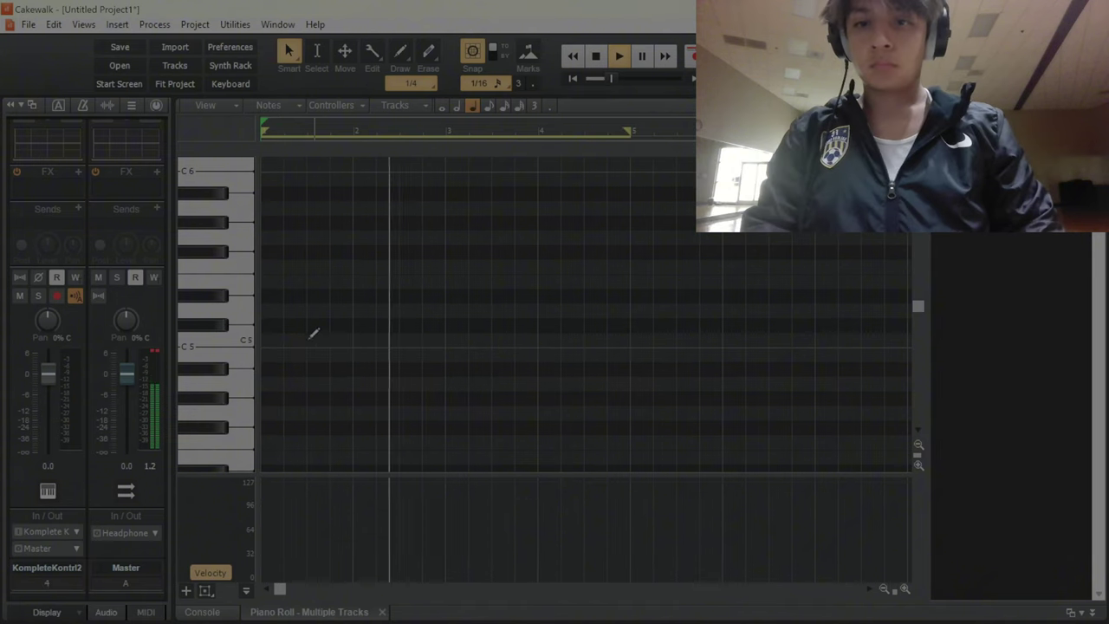
{"action": "left_click", "coordinate": [309, 340]}
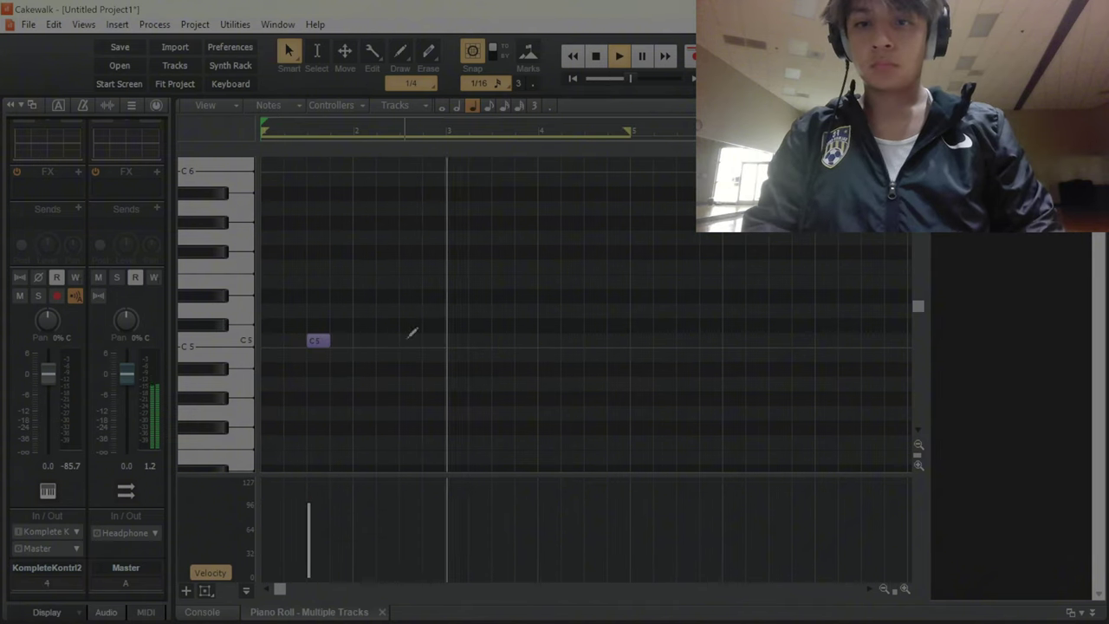
{"action": "left_click", "coordinate": [404, 339]}
{"action": "left_click", "coordinate": [496, 340]}
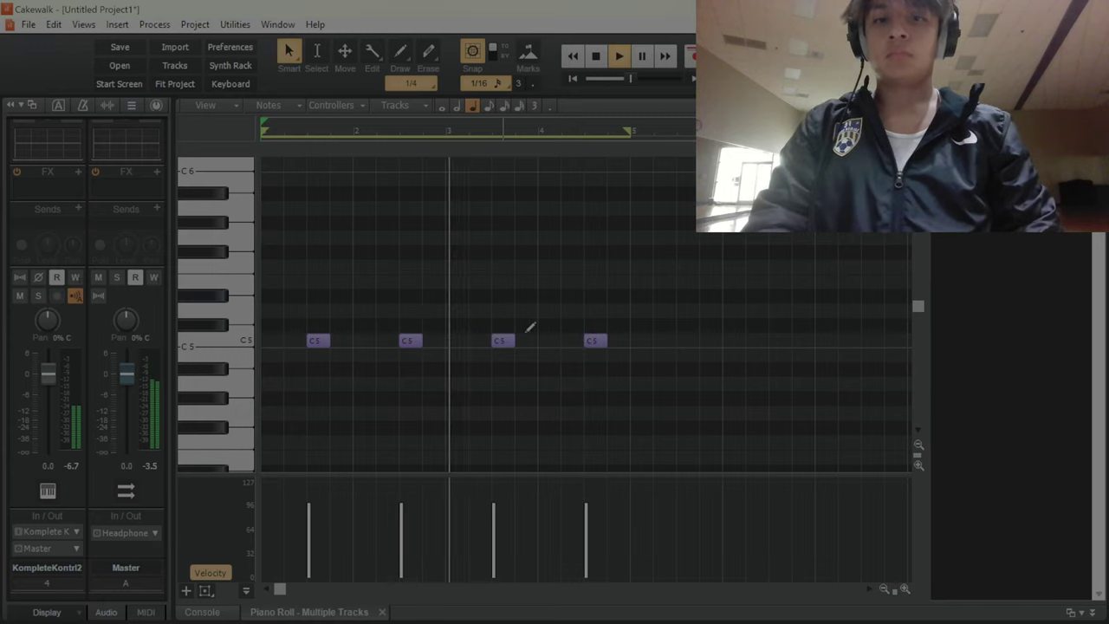
{"action": "left_click", "coordinate": [530, 340]}
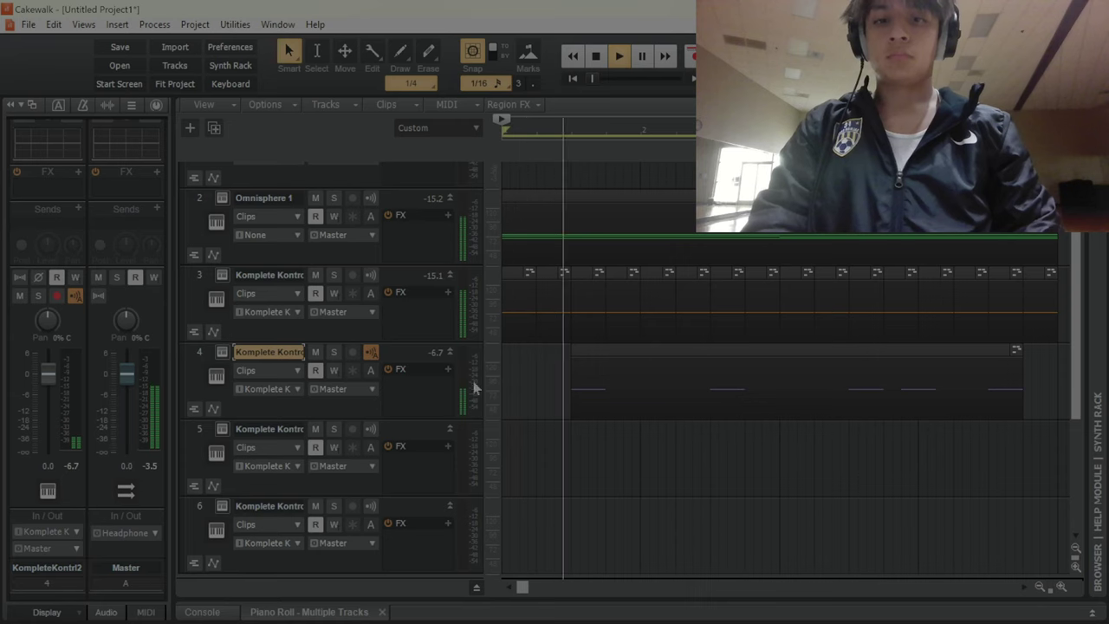
On track 5, draw a two-bar E4 note from bar 1 and split it at beat 4 of bar 1 and beat 2 of bar 2.
{"action": "left_click", "coordinate": [292, 367]}
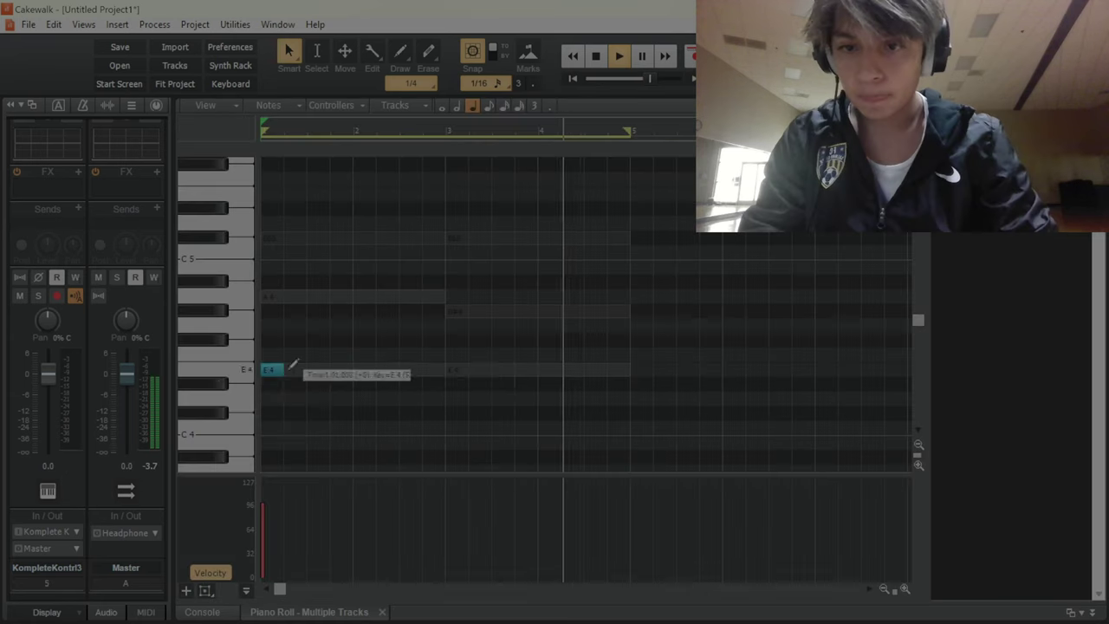
{"action": "left_click_drag", "start_coordinate": [290, 367], "coordinate": [451, 366]}
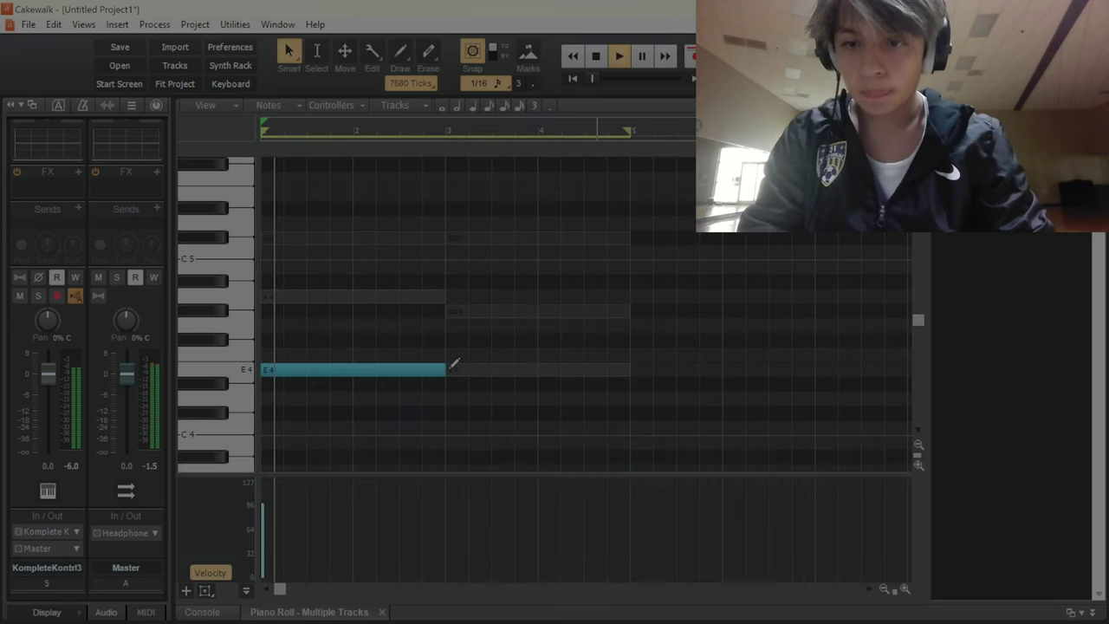
{"action": "left_click", "coordinate": [331, 370]}
{"action": "key", "text": "space"}
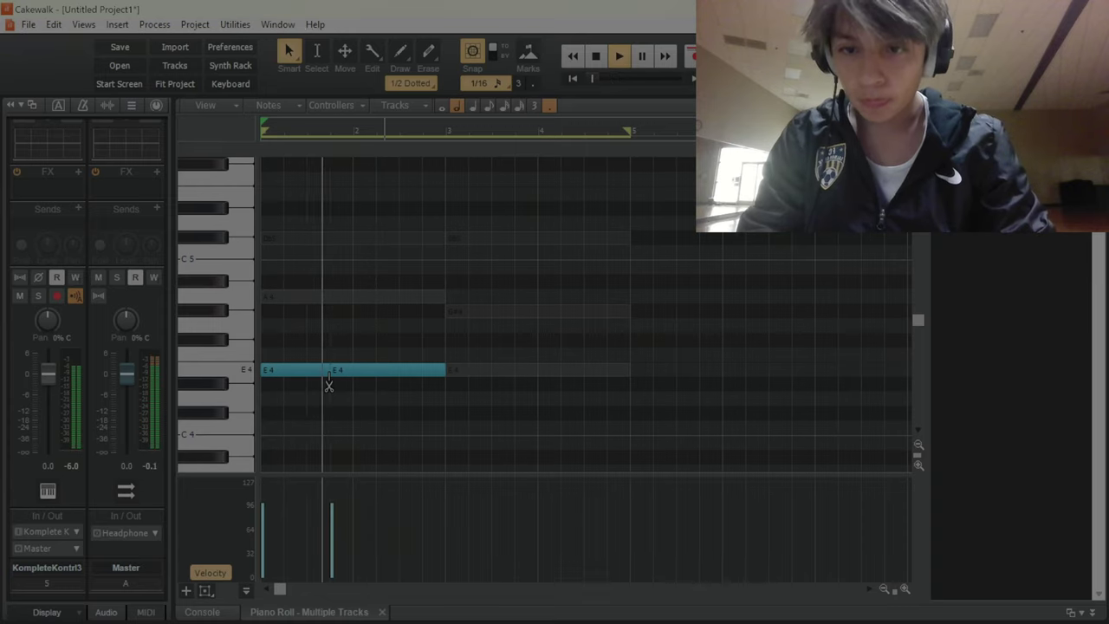
{"action": "left_click", "coordinate": [374, 371]}
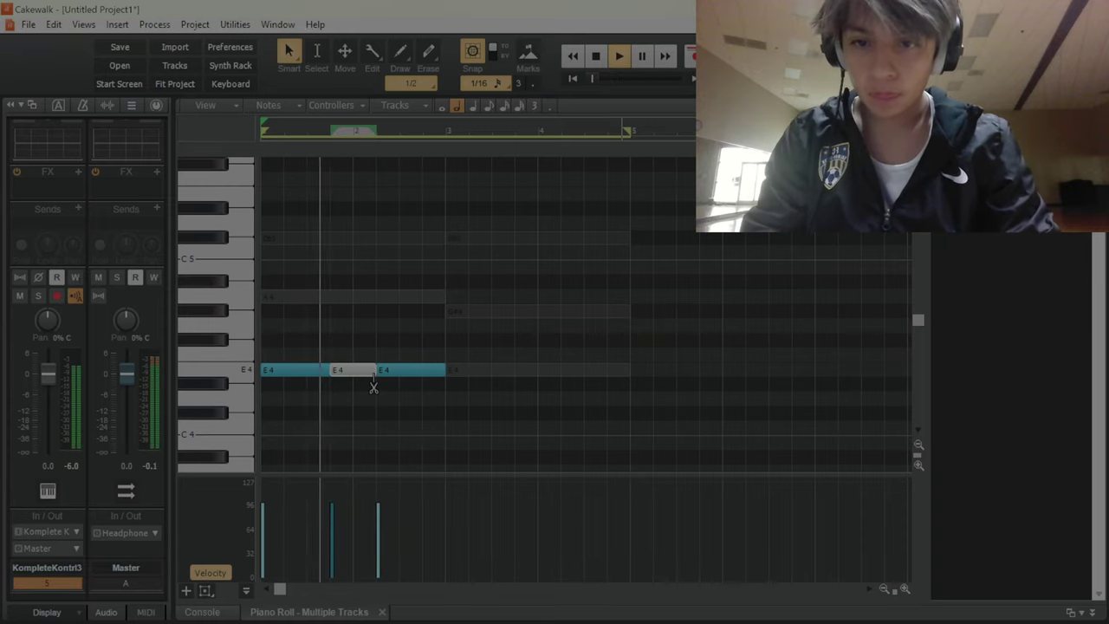
Duplicate the three E4 notes into bars 3 and 4, and move the last copy up to G#4.
{"action": "key", "text": "ctrl+a"}
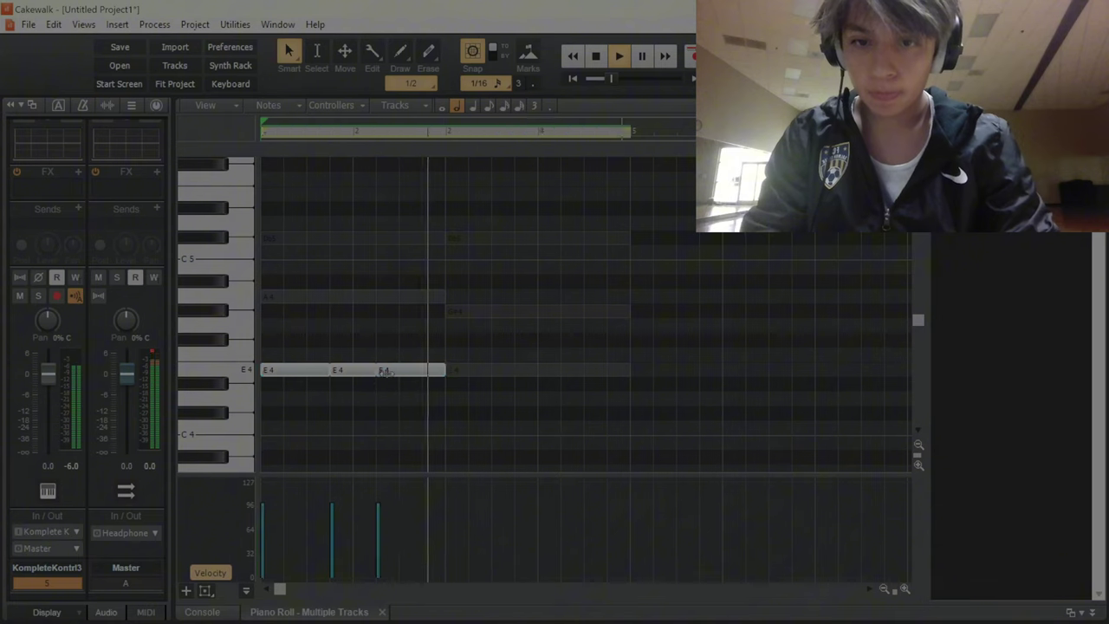
{"action": "key", "text": "ctrl+d"}
{"action": "key", "text": "space"}
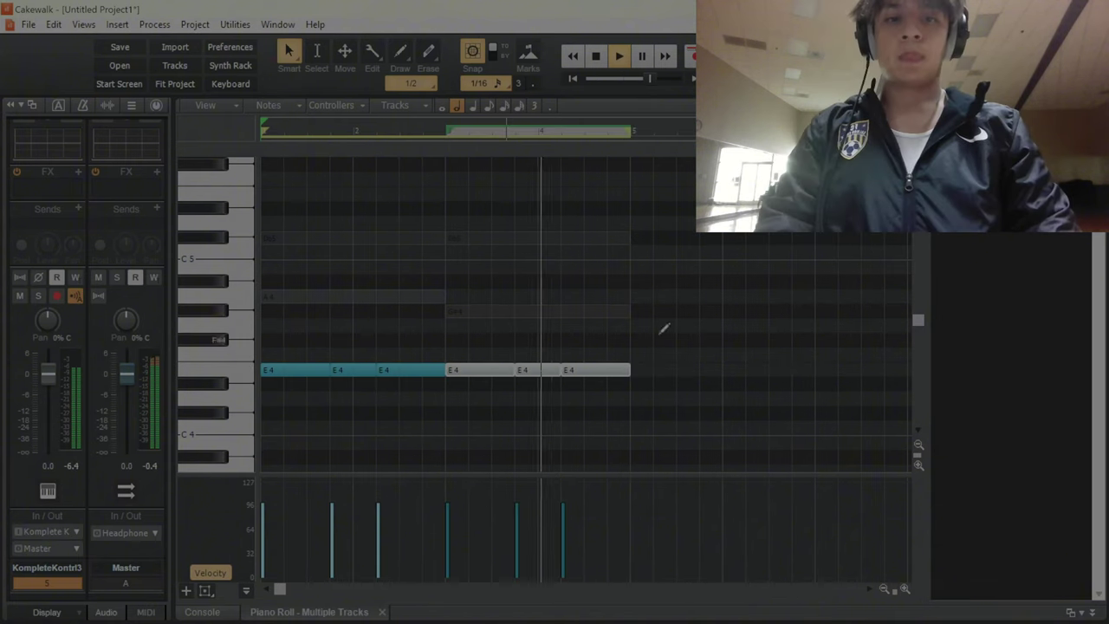
{"action": "key", "text": "space"}
{"action": "left_click", "coordinate": [586, 345]}
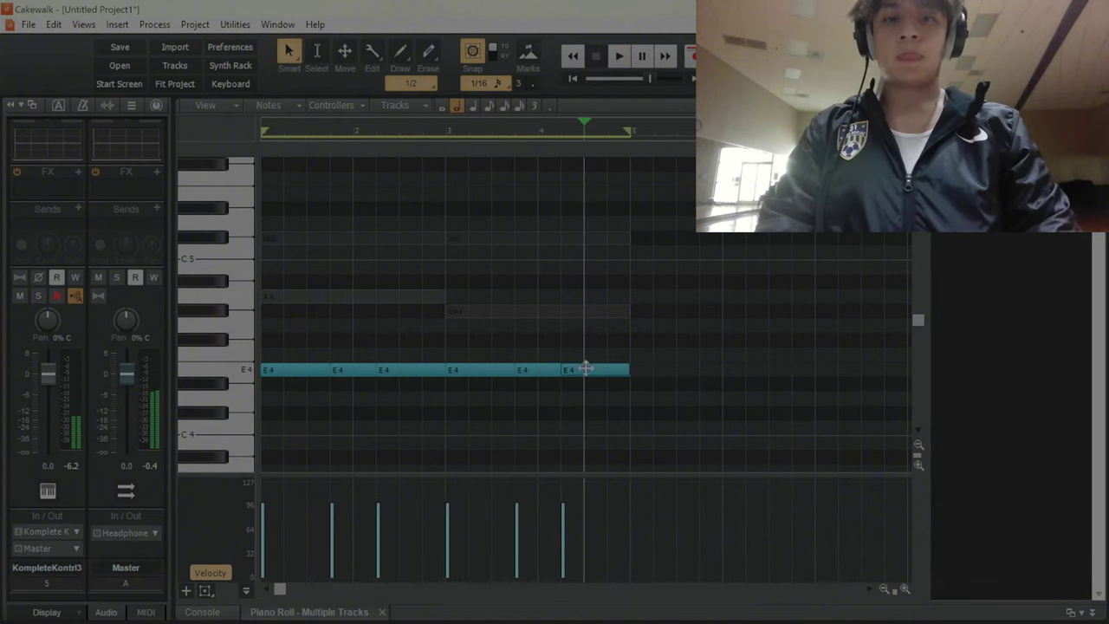
{"action": "left_click_drag", "start_coordinate": [585, 368], "coordinate": [587, 320]}
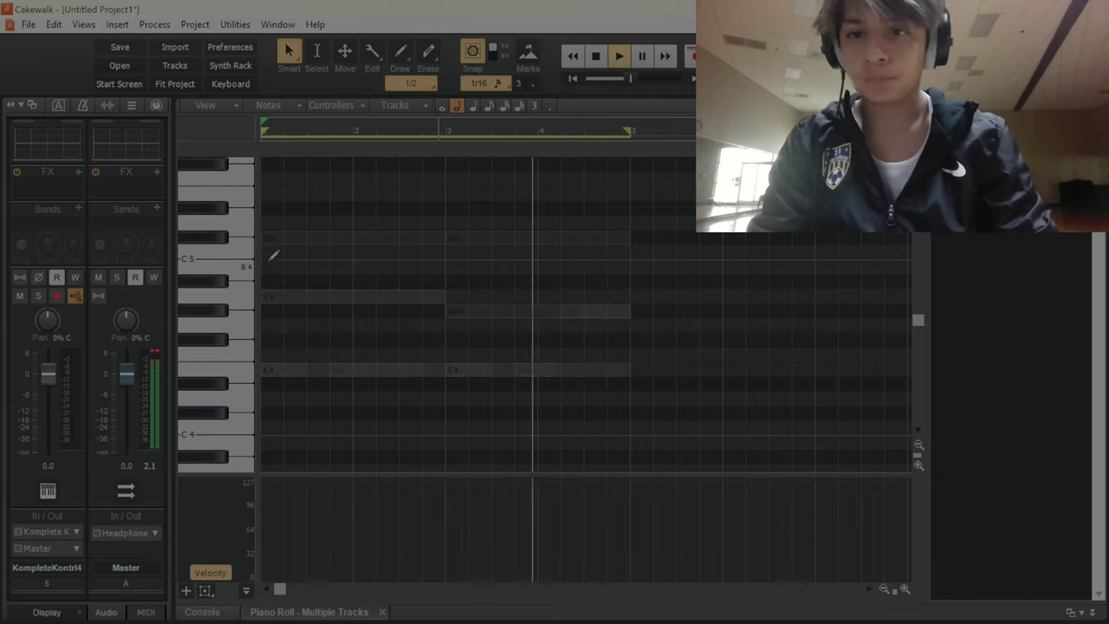
On track 6, place C5 at the start of bar 1, trim it to a quarter note, and add C5 hits at bar 2 beat 2 and bar 3 beat 1.
{"action": "left_click", "coordinate": [264, 252]}
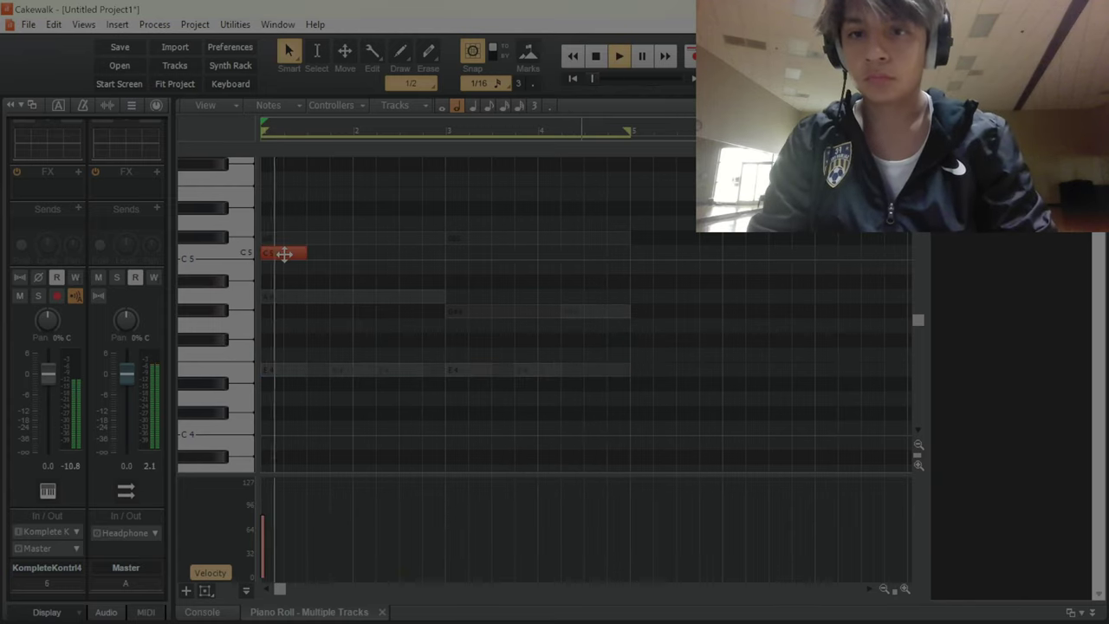
{"action": "left_click", "coordinate": [283, 254], "text": "alt"}
{"action": "right_click", "coordinate": [286, 253]}
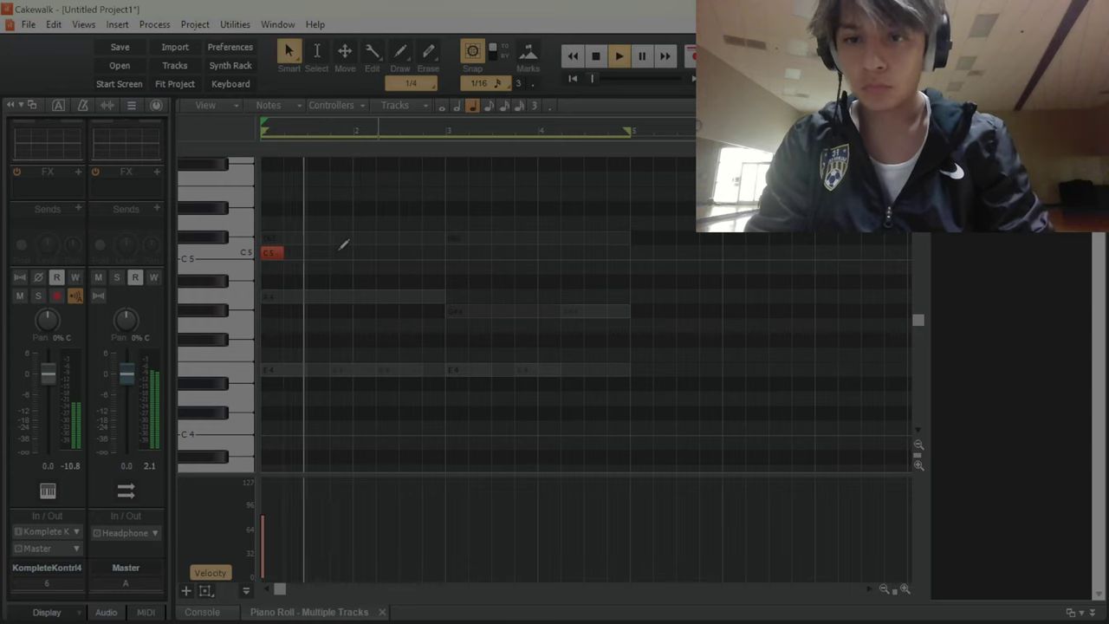
{"action": "left_click", "coordinate": [379, 252]}
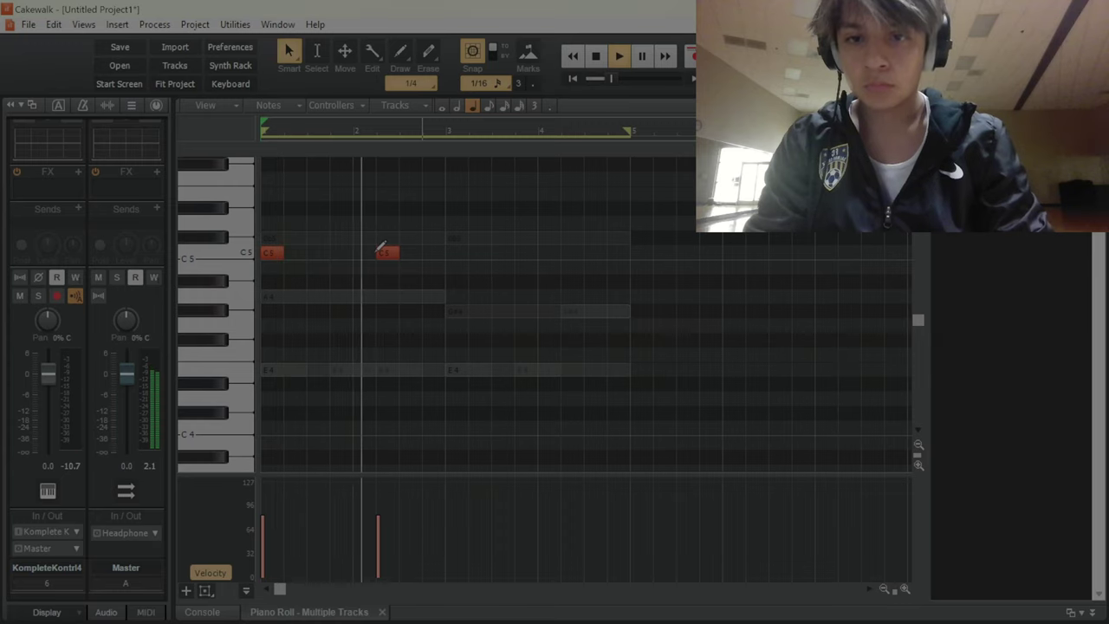
{"action": "left_click", "coordinate": [448, 252]}
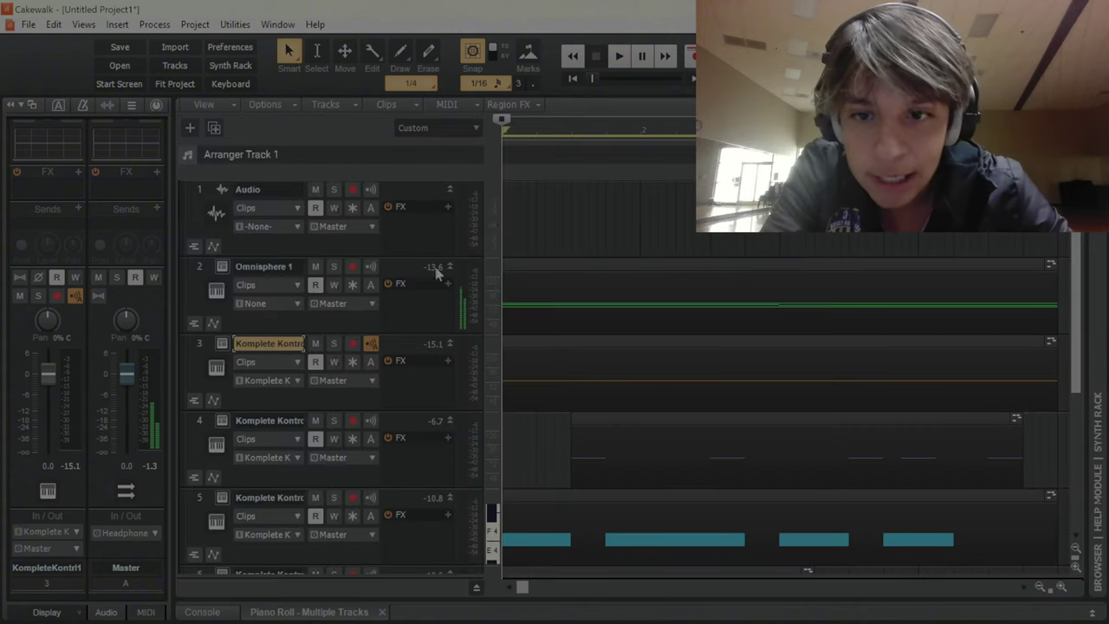
On the Omnisphere 2 track, place a quarter-note A4 at the start of bar 1, and try a Db5 on beat 2 before removing it.
{"action": "scroll", "coordinate": [286, 283], "scroll_direction": "down", "scroll_amount": 4}
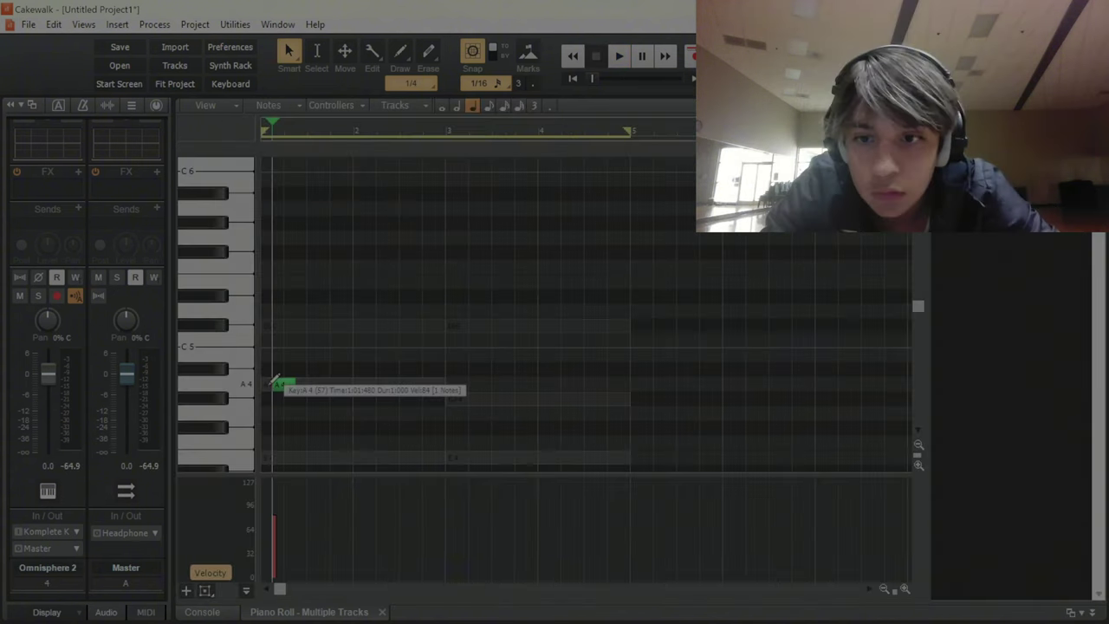
{"action": "left_click_drag", "start_coordinate": [286, 382], "coordinate": [277, 386]}
{"action": "left_click", "coordinate": [290, 326]}
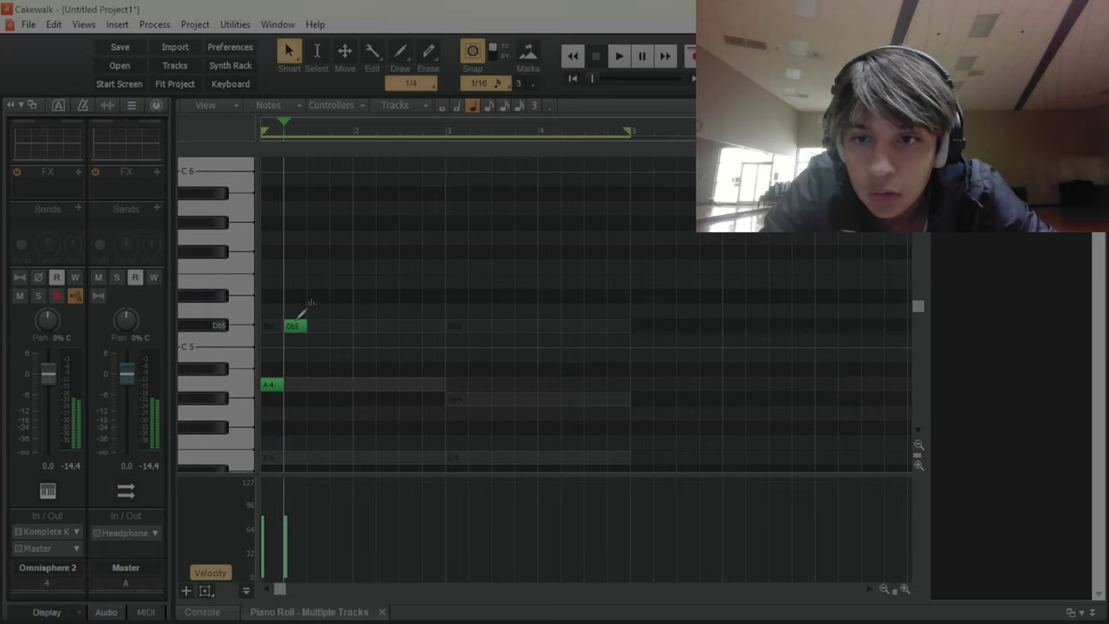
{"action": "right_click", "coordinate": [296, 327]}
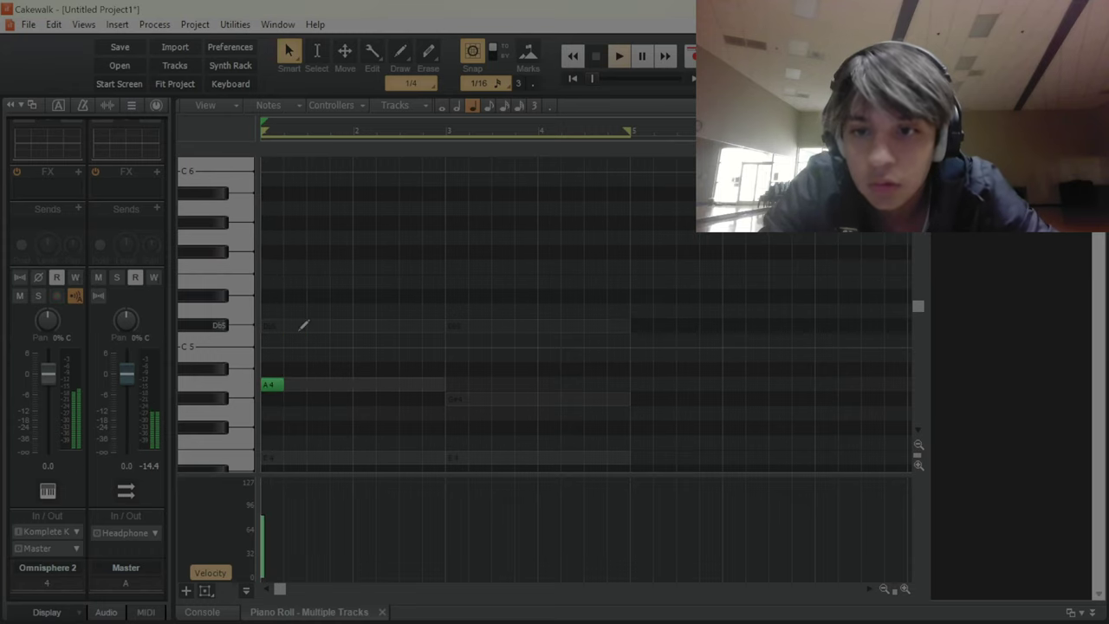
Play the loop and add a quarter-note E4 on beat 3 of bar 2 in the Omnisphere 2 melody.
{"action": "key", "text": "space"}
{"action": "scroll", "coordinate": [321, 396], "scroll_direction": "down", "scroll_amount": 1}
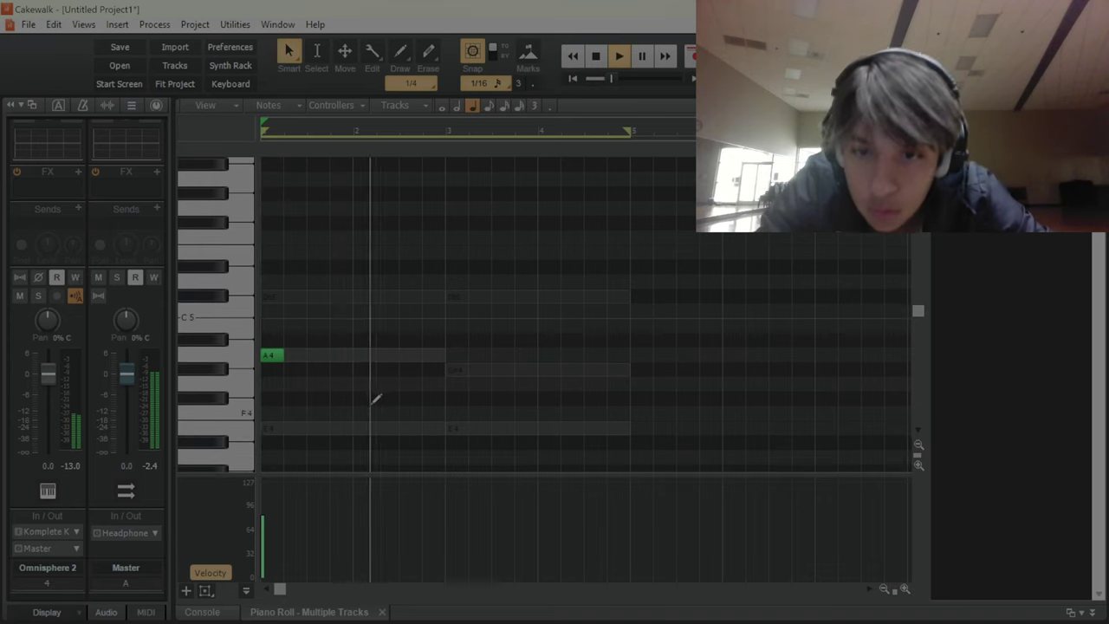
{"action": "left_click", "coordinate": [404, 428]}
{"action": "left_click", "coordinate": [484, 369]}
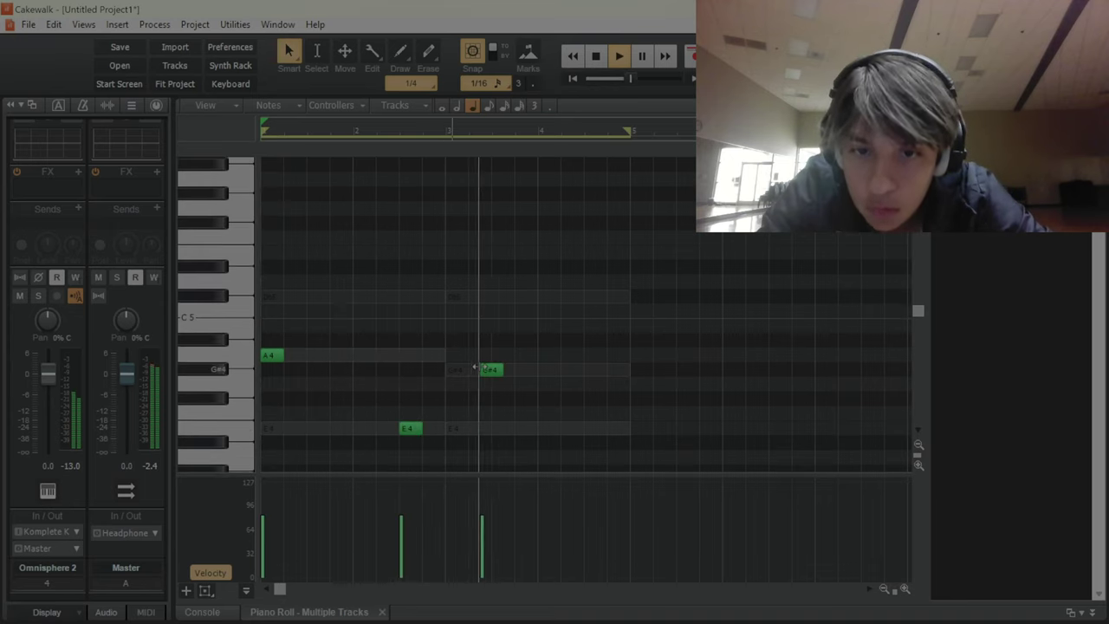
{"action": "left_click_drag", "start_coordinate": [501, 370], "coordinate": [481, 371]}
{"action": "right_click", "coordinate": [486, 370]}
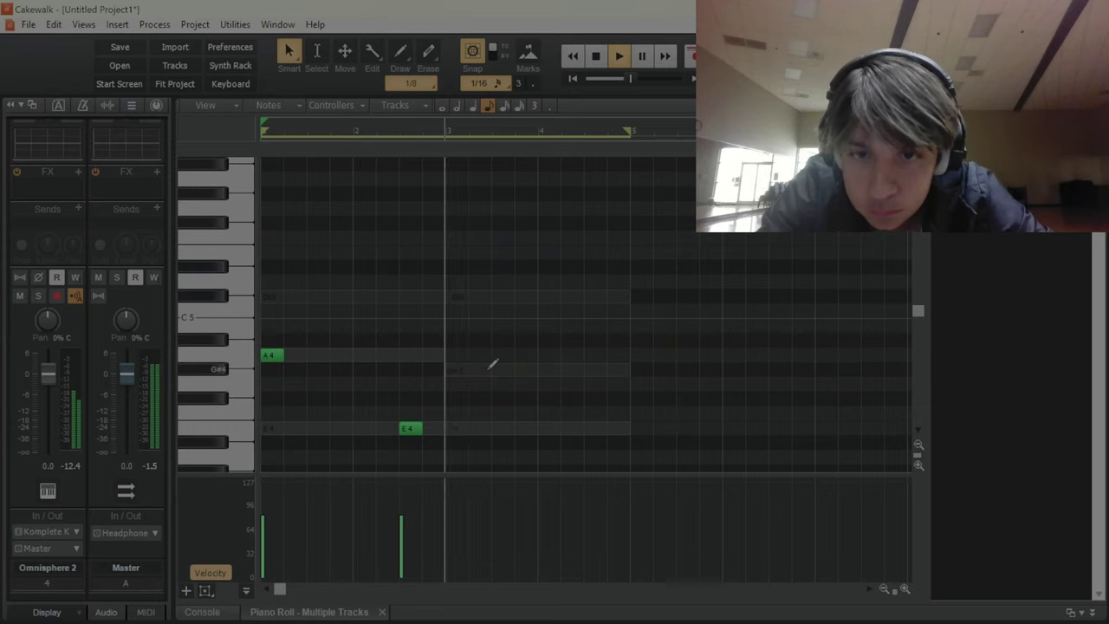
Add a G#4 at the start of bar 3 in the Omnisphere 2 melody and lengthen it to a quarter note.
{"action": "left_click", "coordinate": [453, 370]}
{"action": "left_click_drag", "start_coordinate": [458, 370], "coordinate": [466, 371]}
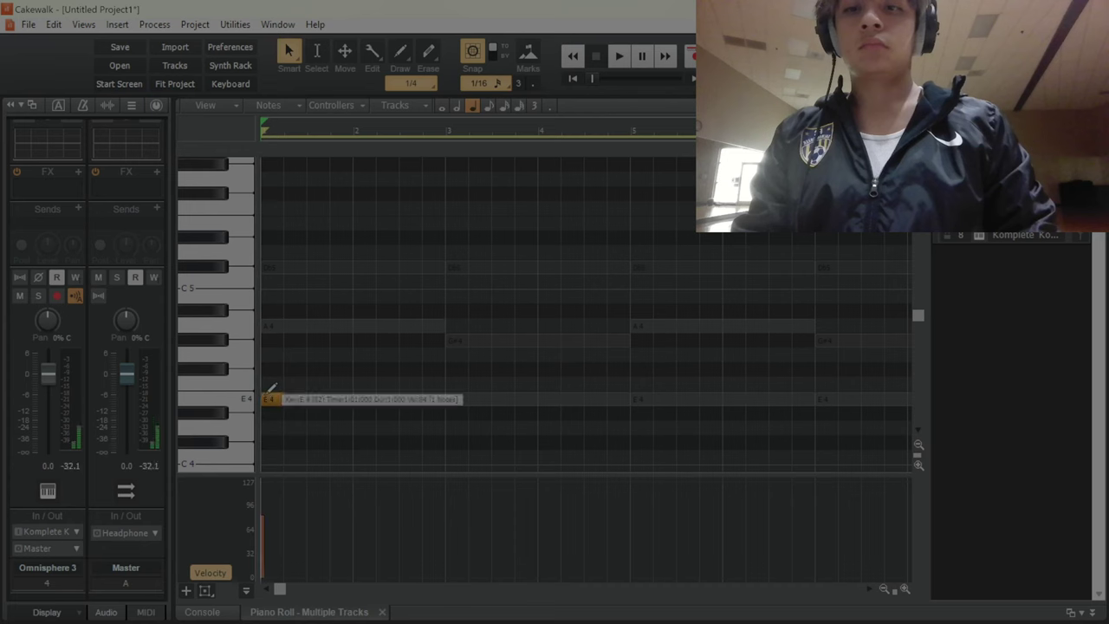
Open the Omnisphere 3 instrument from its track, load the Burning Sensation patch and close the instrument window.
{"action": "key", "text": "d"}
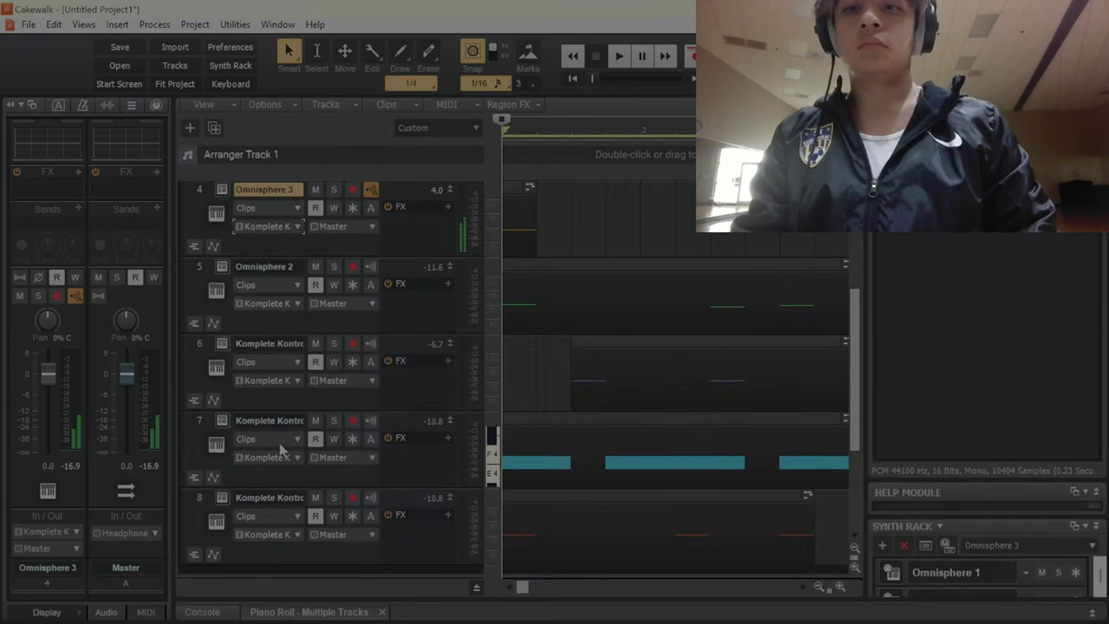
{"action": "left_click", "coordinate": [223, 189]}
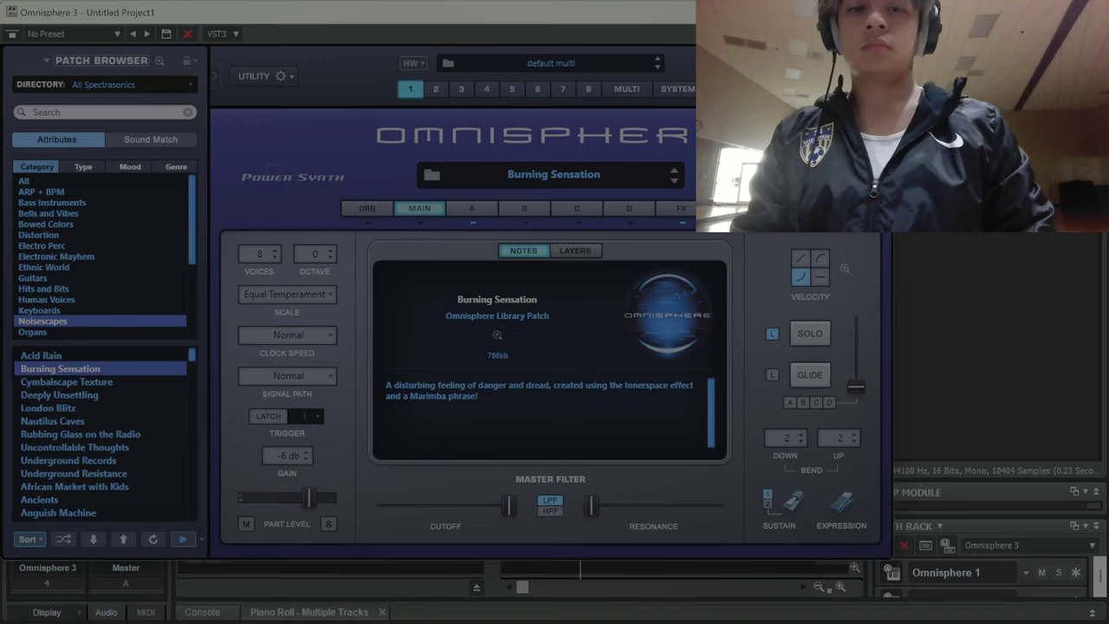
{"action": "key", "text": "ctrl+F4"}
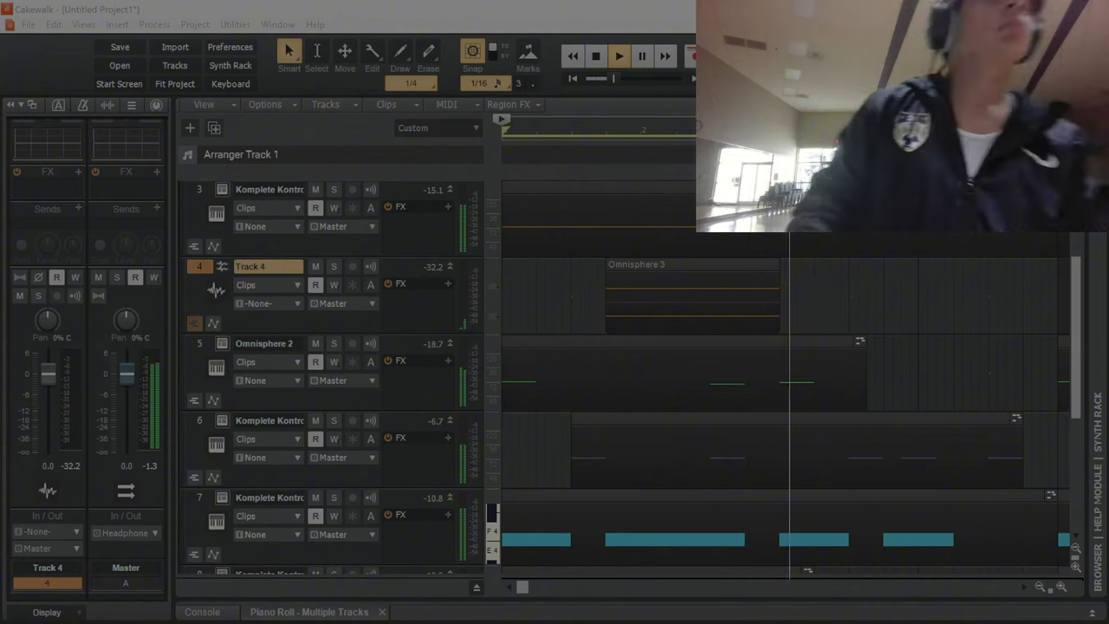
Stop playback and add a new instrument track that uses Omnisphere.
{"action": "key", "text": "space"}
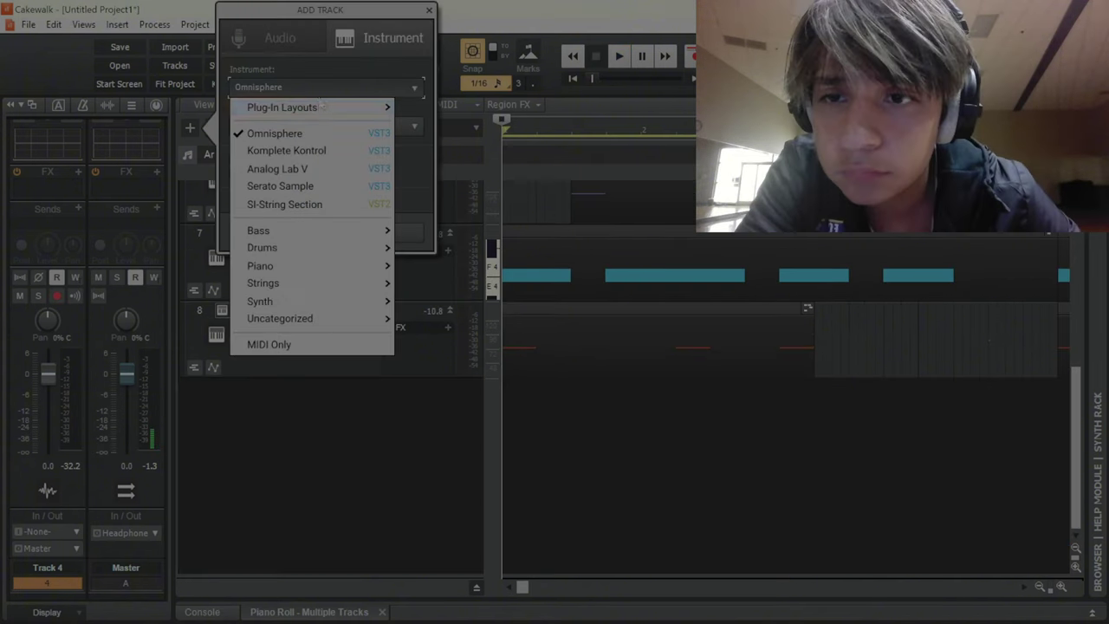
{"action": "left_click", "coordinate": [332, 134]}
{"action": "left_click", "coordinate": [384, 230]}
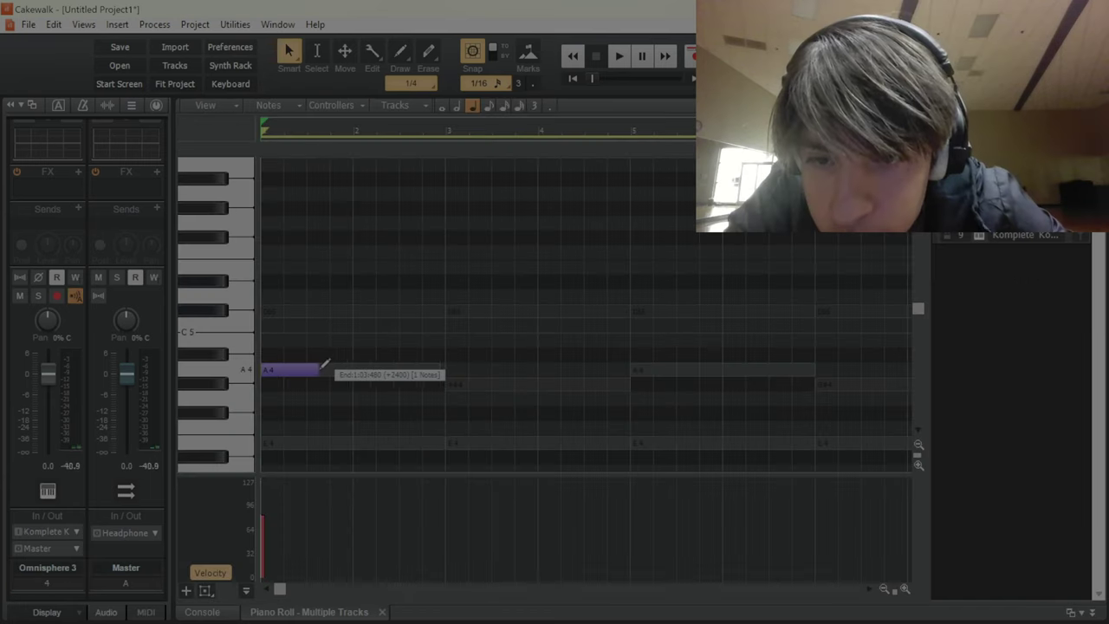
Lengthen the A4 at the start of bar 1 on the Omnisphere 3 track to a whole note and play the loop.
{"action": "left_click_drag", "start_coordinate": [320, 367], "coordinate": [356, 367]}
{"action": "key", "text": "space"}
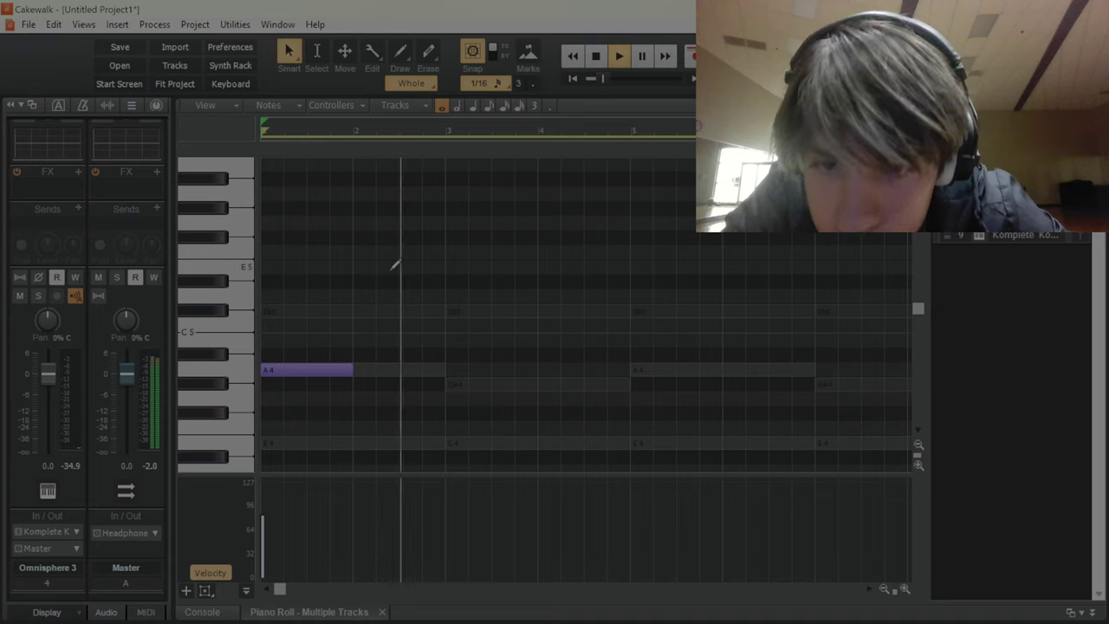
{"action": "key", "text": "space"}
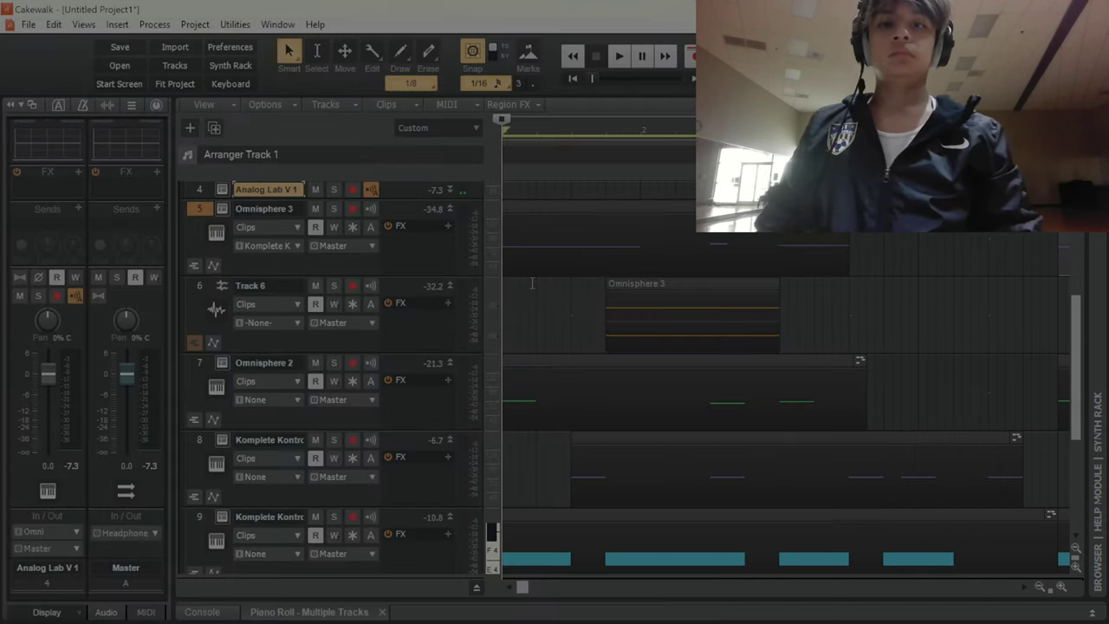
Load the Full Function Beat preset in Analog Lab V 1, close its window and play the loop.
{"action": "scroll", "coordinate": [532, 283], "scroll_direction": "up", "scroll_amount": 3}
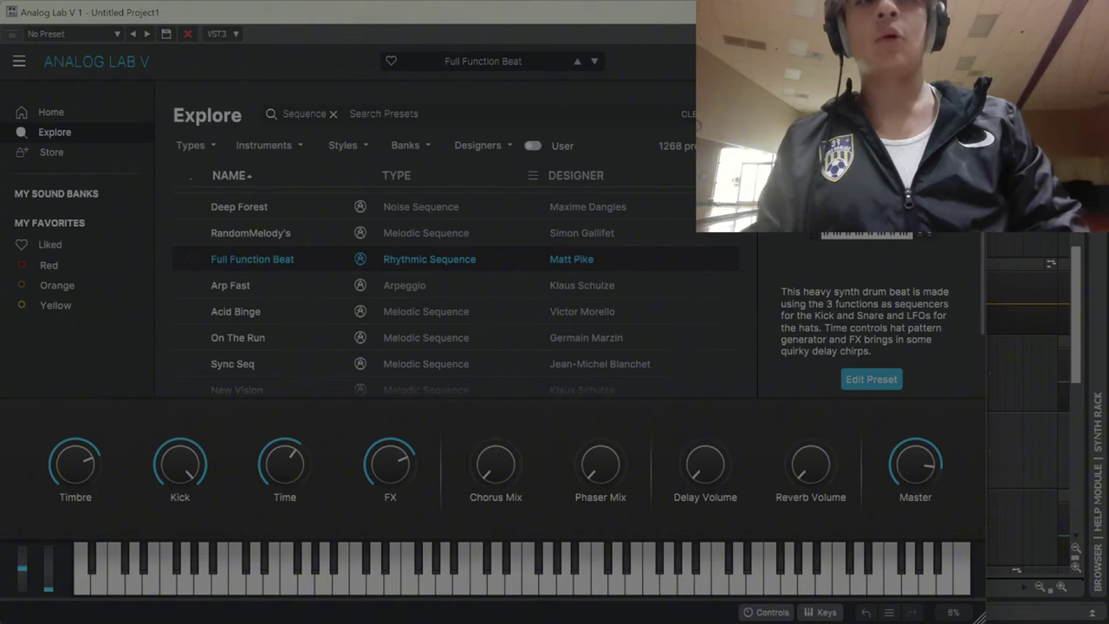
{"action": "key", "text": "ctrl+F4"}
{"action": "key", "text": "space"}
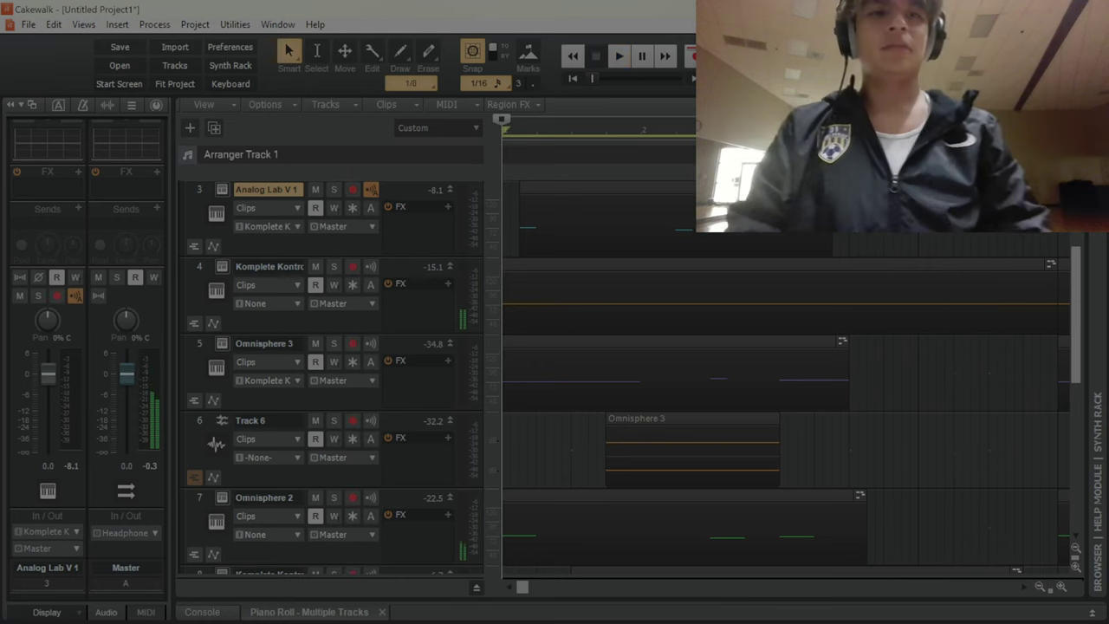
{"action": "scroll", "coordinate": [785, 381], "scroll_direction": "right", "scroll_amount": 3}
{"action": "key", "text": "space"}
Add eighth-note E4 hits on beats 3 and 4 of bar 4 in the Analog Lab V 1 part and play them.
{"action": "key", "text": "d"}
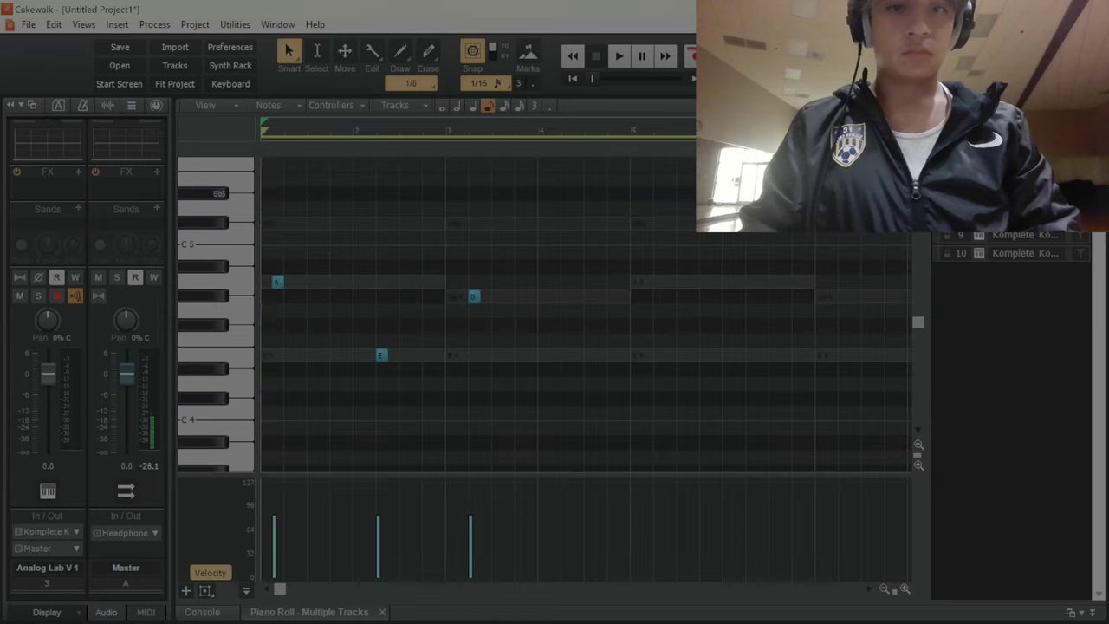
{"action": "key", "text": "space"}
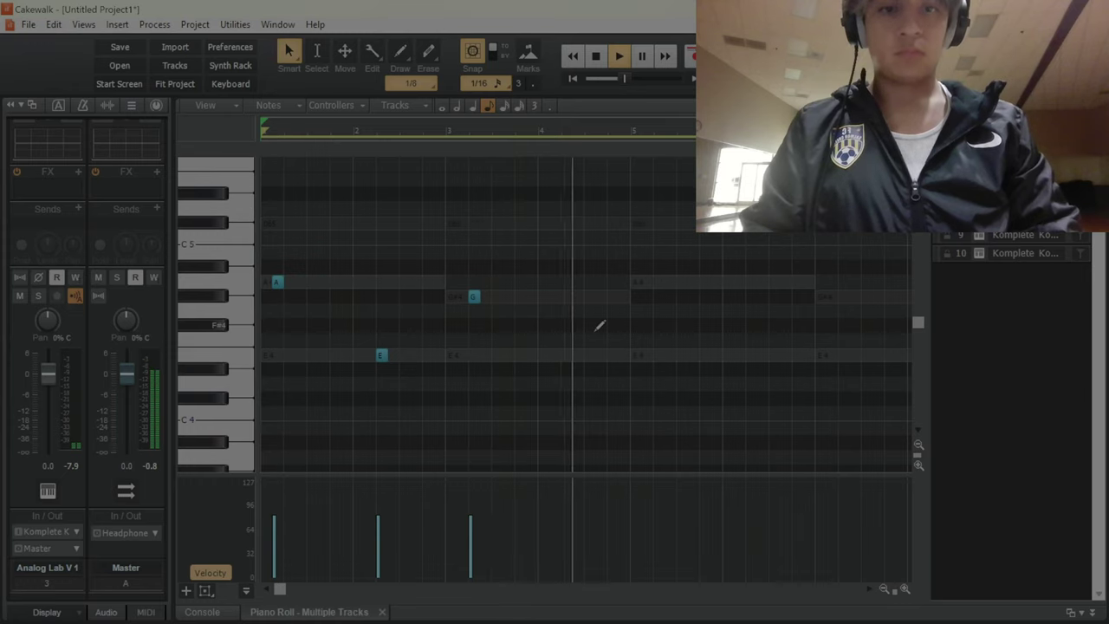
{"action": "left_click", "coordinate": [590, 355]}
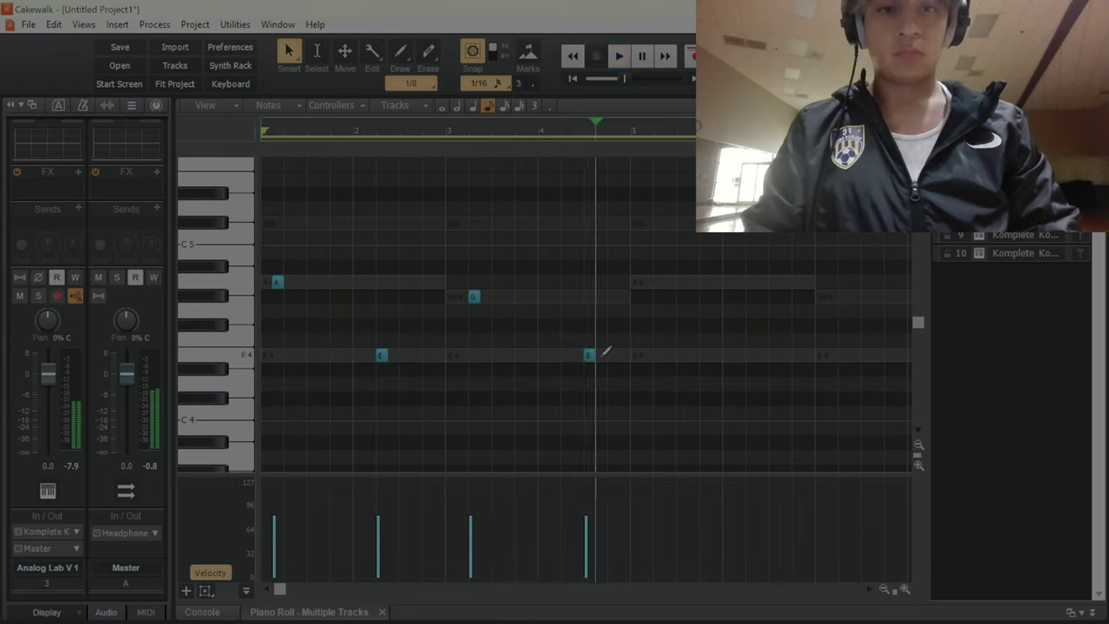
{"action": "left_click", "coordinate": [613, 356]}
{"action": "left_click", "coordinate": [585, 327]}
{"action": "key", "text": "space"}
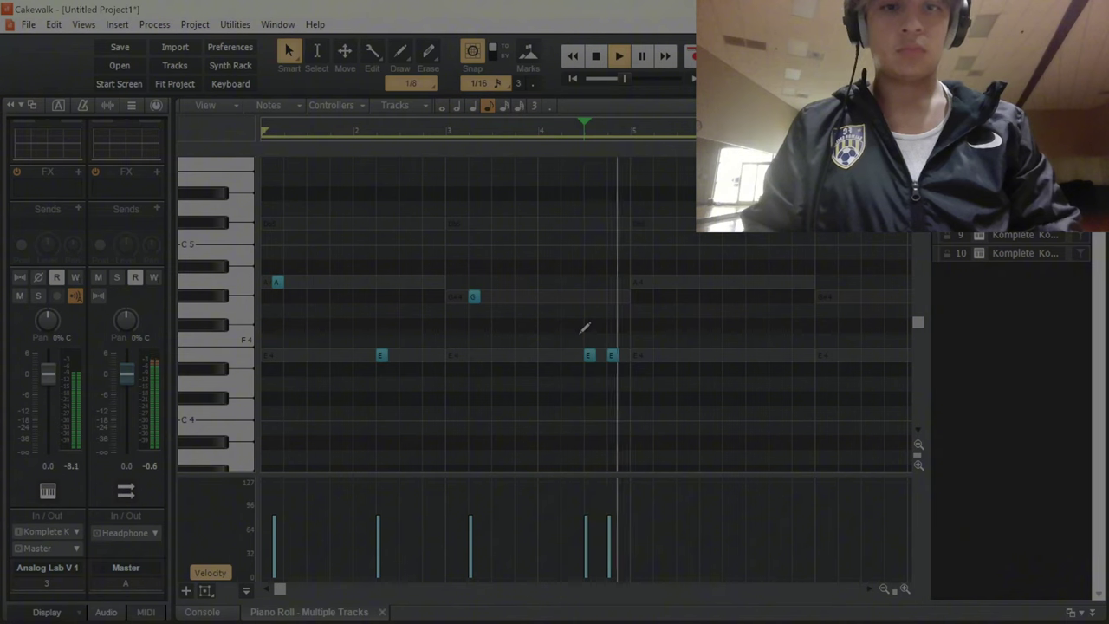
Expand the Analog Lab V 1 track in the arrangement, open its instrument and turn down the Master level.
{"action": "key", "text": "d"}
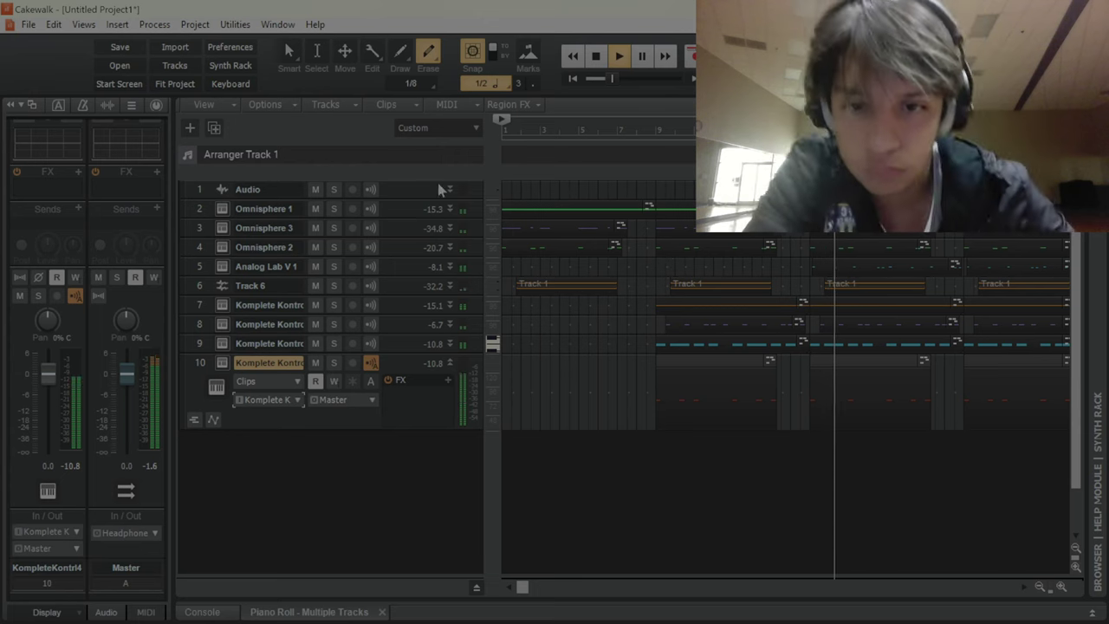
{"action": "left_click", "coordinate": [451, 271]}
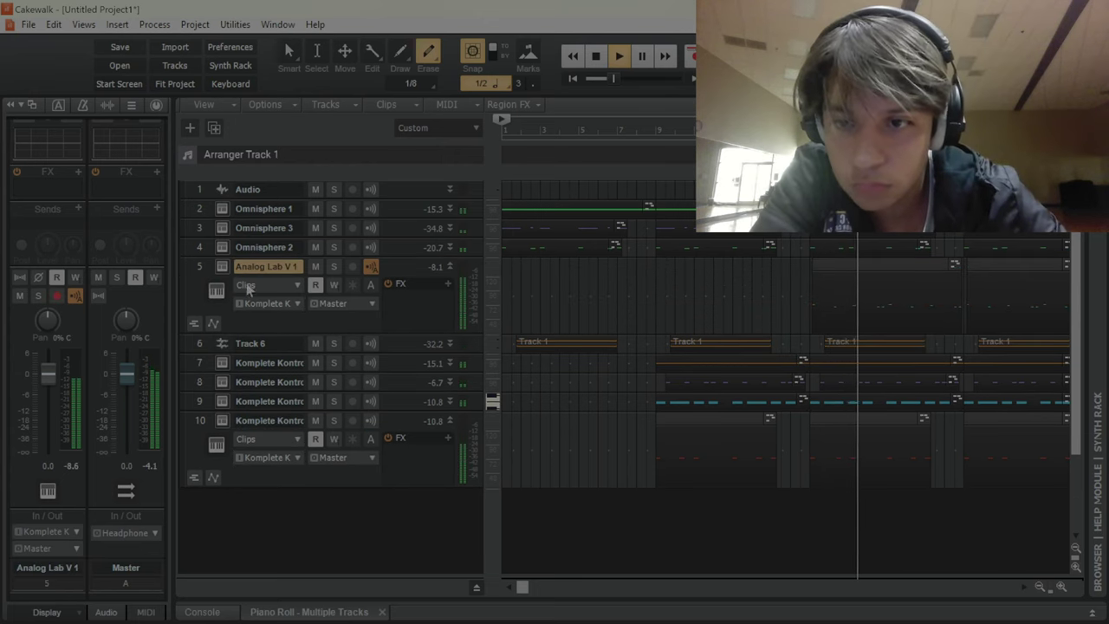
{"action": "left_click", "coordinate": [221, 267]}
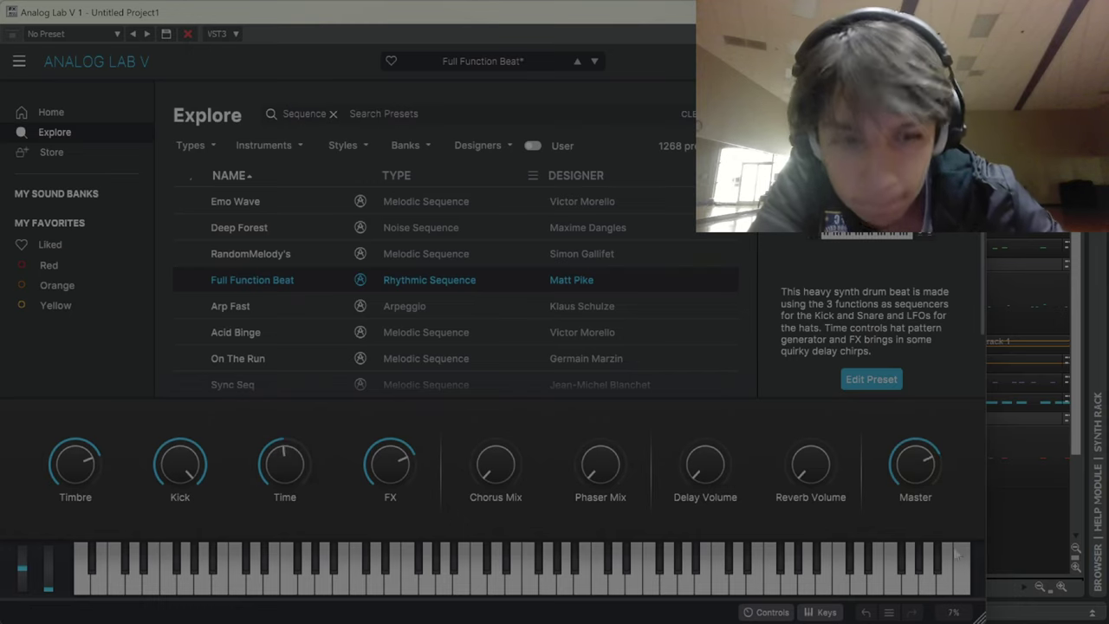
{"action": "mouse_move", "coordinate": [933, 474]}
{"action": "left_click_drag", "start_coordinate": [921, 472], "coordinate": [921, 489]}
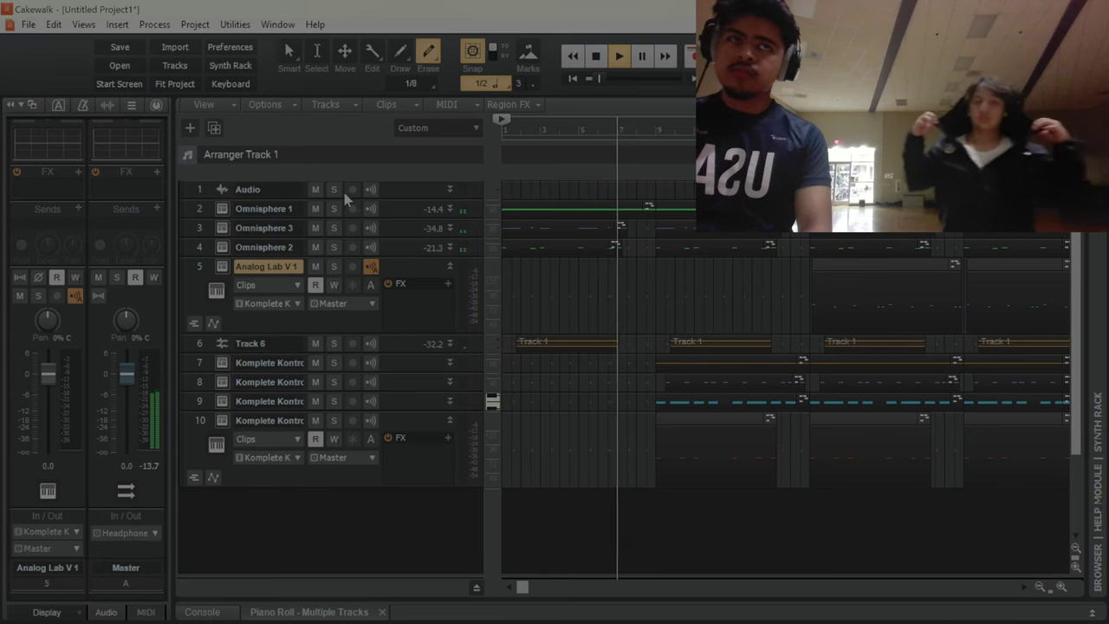